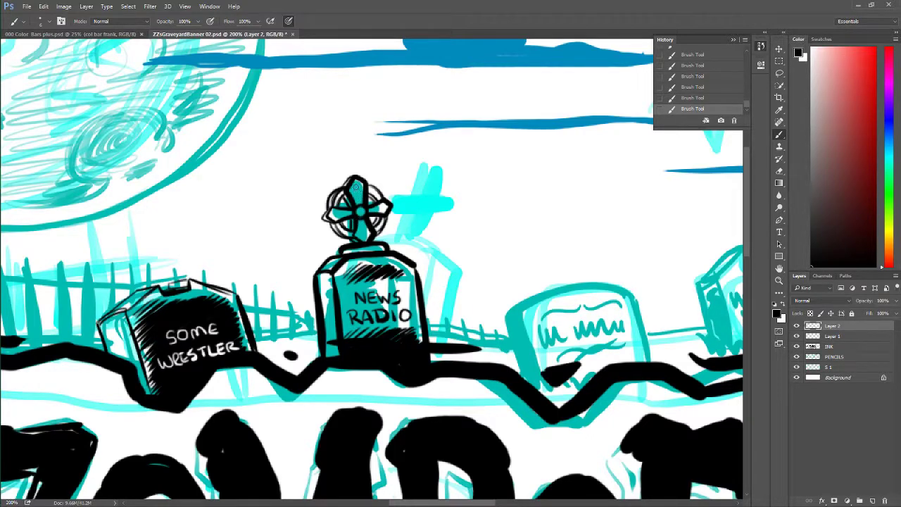
- Ink the inner detail strokes of the ringed cross on top of the NEWS RADIO tombstone
drag(361, 226, 363, 235)
drag(336, 214, 354, 214)
- Ink the black outline of the low tombstone beside NEWS RADIO, including its front face and the narrow side face
drag(418, 504, 427, 494)
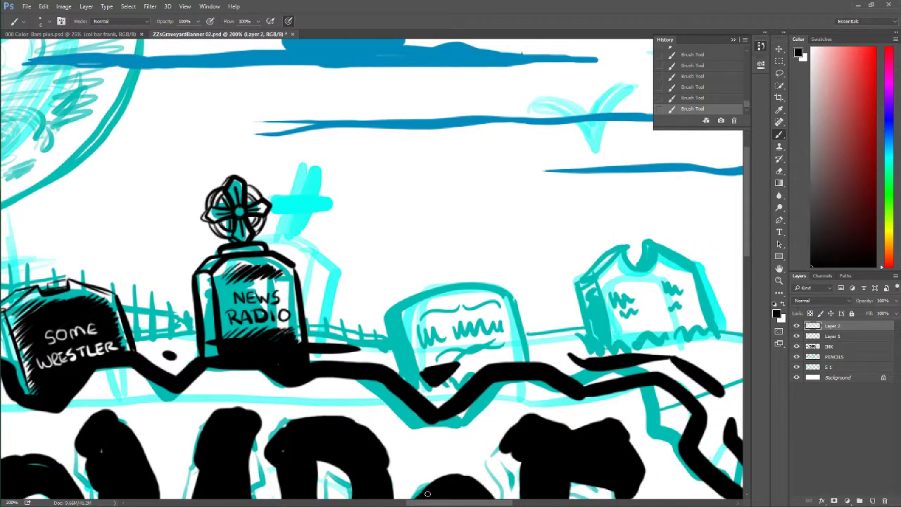
mouse_move(396, 373)
mouse_down()
mouse_move(401, 306)
mouse_move(425, 309)
mouse_move(414, 300)
mouse_move(403, 307)
mouse_move(411, 300)
mouse_move(518, 296)
mouse_up()
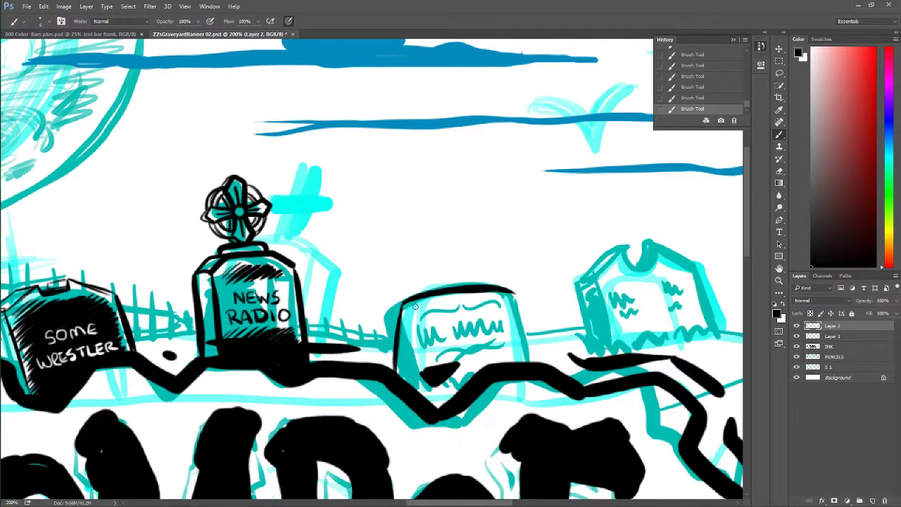
mouse_move(402, 304)
mouse_down()
mouse_move(485, 289)
mouse_move(531, 303)
mouse_move(518, 296)
mouse_move(516, 365)
mouse_up()
drag(518, 304, 518, 364)
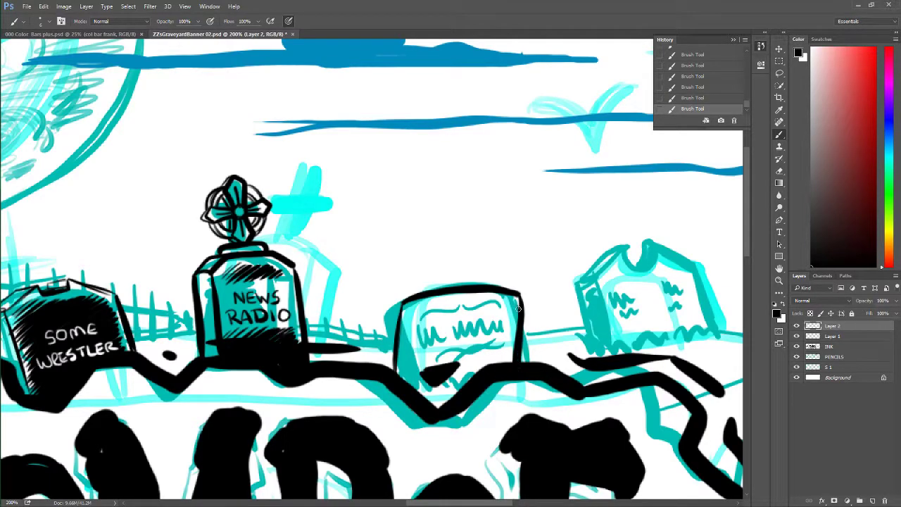
drag(517, 293, 518, 350)
mouse_move(516, 293)
mouse_down()
mouse_move(537, 303)
mouse_move(538, 363)
mouse_up()
drag(536, 304, 539, 363)
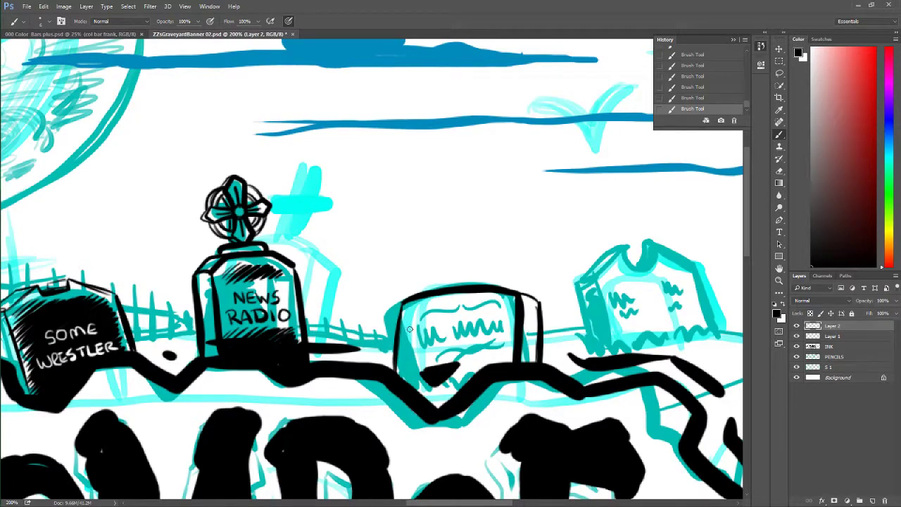
mouse_move(409, 324)
mouse_down()
mouse_move(464, 334)
mouse_move(454, 341)
mouse_move(457, 329)
mouse_move(493, 332)
mouse_up()
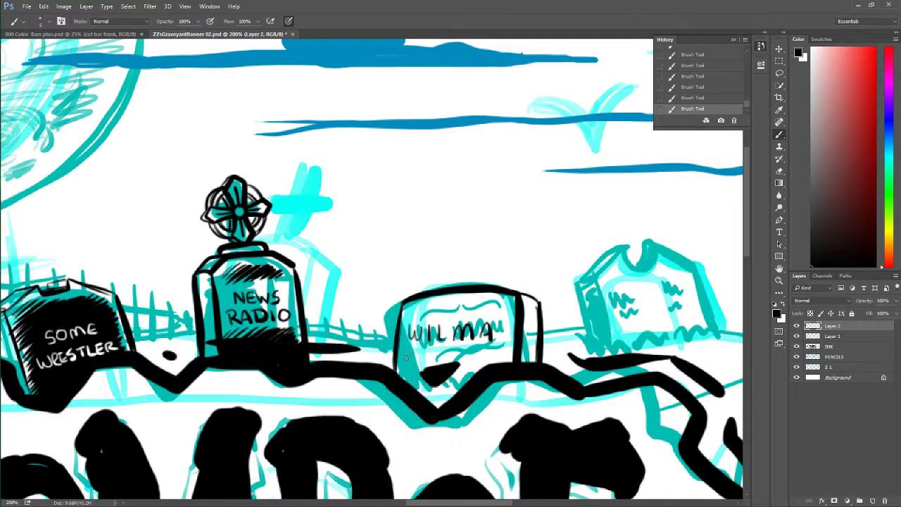
mouse_move(405, 350)
mouse_down()
mouse_move(433, 361)
mouse_move(455, 347)
mouse_move(451, 354)
mouse_move(476, 362)
mouse_up()
drag(471, 347, 488, 349)
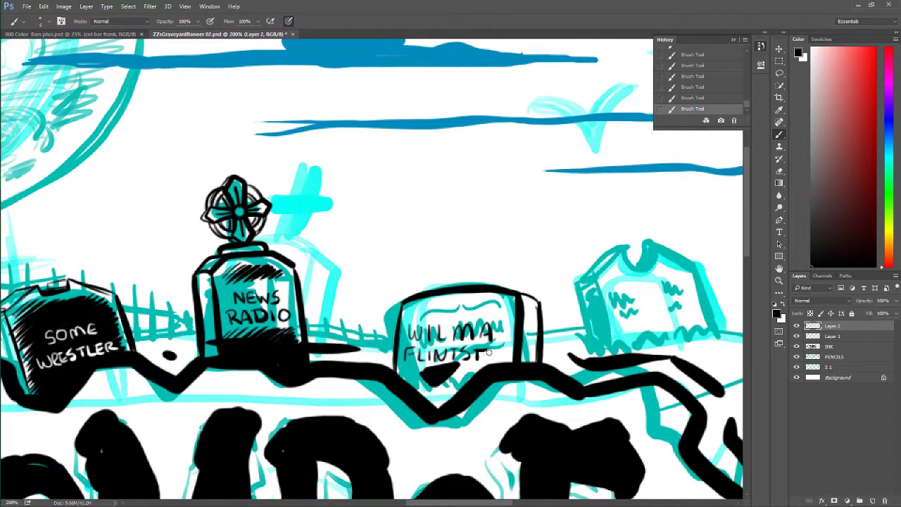
key(e)
mouse_move(393, 350)
mouse_down()
mouse_move(424, 329)
mouse_move(420, 340)
mouse_move(418, 331)
mouse_move(438, 340)
mouse_move(469, 342)
mouse_up()
- Re-ink the low tombstone's left edge with the brush and draw a scroll ornament with a central oval across the top of its face
key(b)
drag(408, 299, 393, 368)
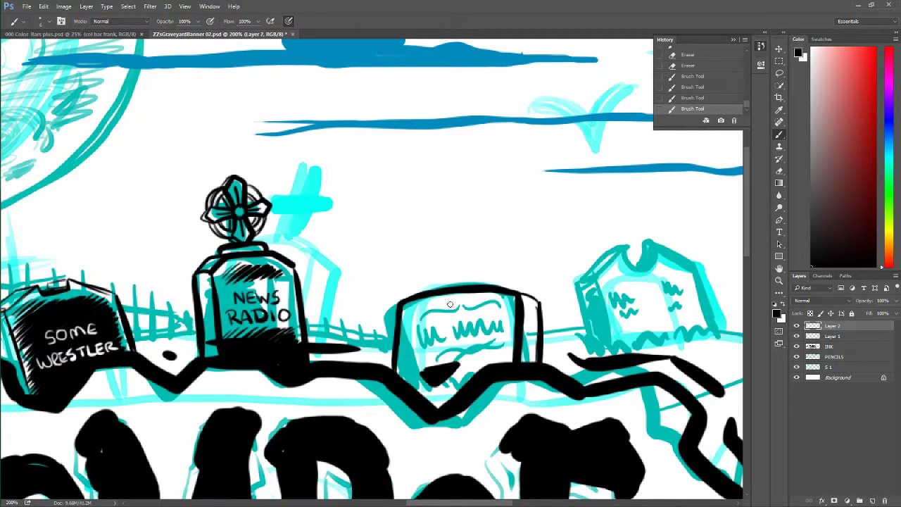
mouse_move(450, 302)
mouse_down()
mouse_move(448, 310)
mouse_move(459, 311)
mouse_move(456, 300)
mouse_move(411, 311)
mouse_move(501, 302)
mouse_up()
mouse_move(439, 307)
mouse_down()
mouse_move(414, 314)
mouse_move(473, 304)
mouse_move(496, 311)
mouse_up()
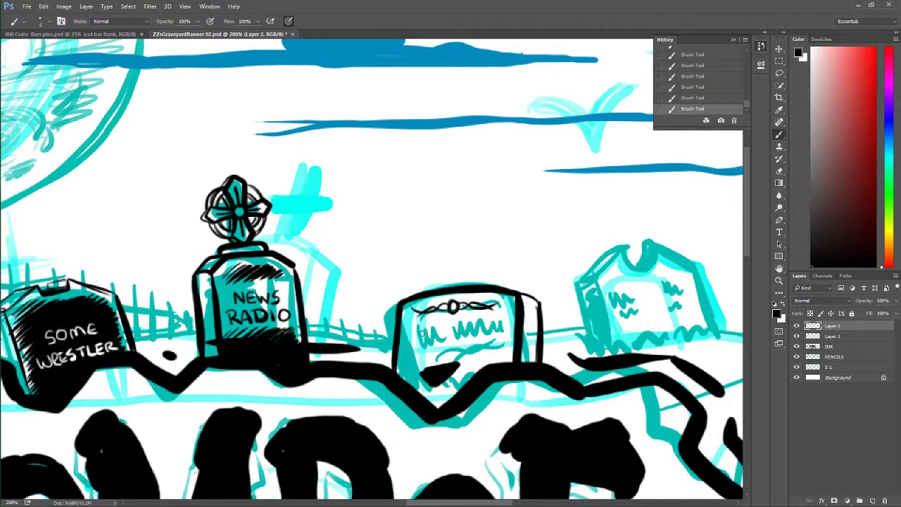
- Hand-letter "UMM..." in black beneath the scroll ornament on the low tombstone
mouse_move(420, 325)
mouse_down()
mouse_move(436, 340)
mouse_move(449, 325)
mouse_move(479, 335)
mouse_up()
click(485, 337)
click(490, 337)
click(494, 337)
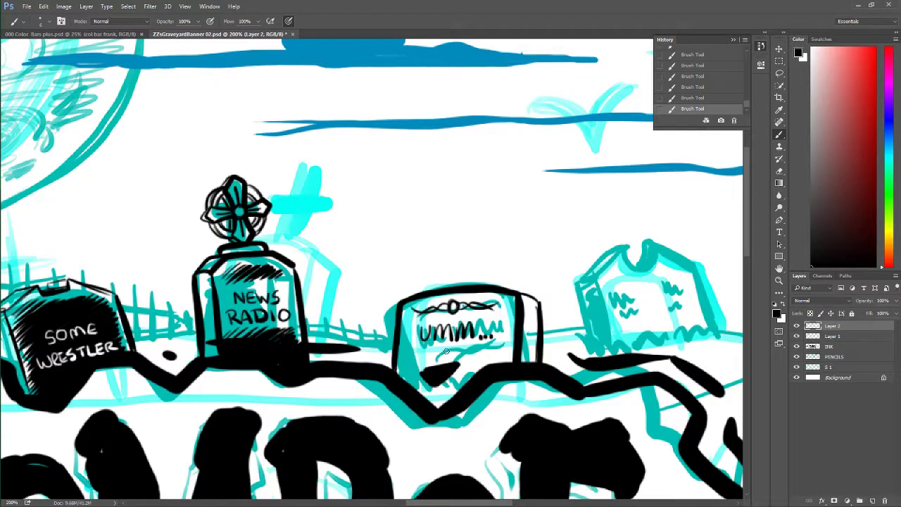
- Draw a matching scroll ornament below the UMM... lettering and hatch the tombstone's side face
mouse_move(452, 351)
mouse_down()
mouse_move(458, 356)
mouse_move(447, 360)
mouse_move(404, 361)
mouse_move(468, 362)
mouse_move(496, 347)
mouse_move(413, 370)
mouse_move(493, 361)
mouse_move(464, 359)
mouse_up()
mouse_move(519, 363)
mouse_down()
mouse_move(529, 360)
mouse_move(520, 346)
mouse_move(536, 313)
mouse_move(525, 297)
mouse_move(535, 309)
mouse_up()
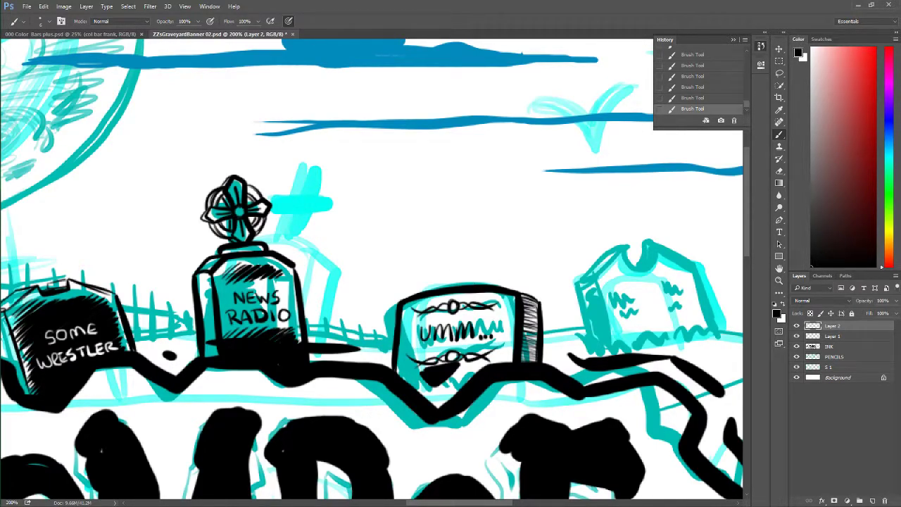
- Ink the outline of the peaked tombstone with the round notch, including its left side face and top thickness
drag(441, 505, 480, 506)
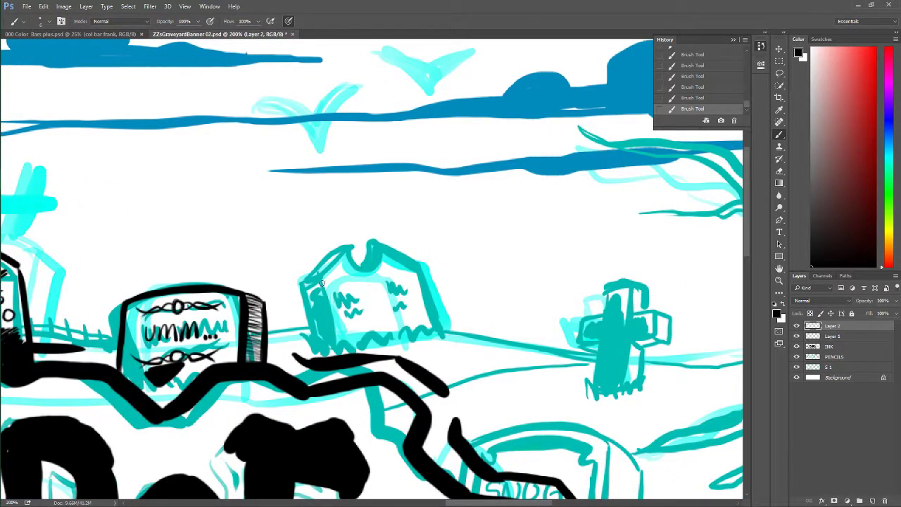
mouse_move(298, 283)
mouse_down()
mouse_move(322, 275)
mouse_move(303, 274)
mouse_move(311, 345)
mouse_up()
drag(324, 278, 338, 345)
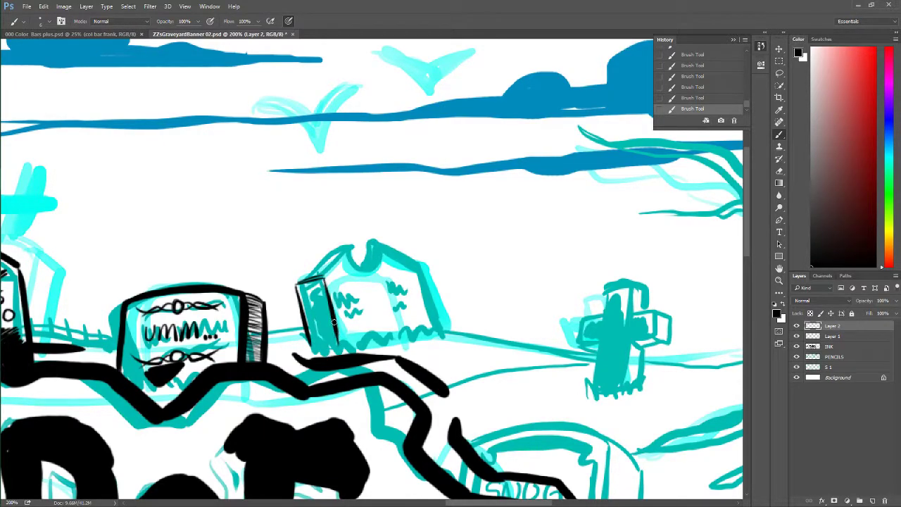
drag(322, 277, 354, 248)
mouse_move(294, 283)
mouse_down()
mouse_move(347, 248)
mouse_move(367, 268)
mouse_move(380, 259)
mouse_move(374, 250)
mouse_move(375, 262)
mouse_move(357, 255)
mouse_move(375, 250)
mouse_move(356, 246)
mouse_move(403, 255)
mouse_move(380, 243)
mouse_move(415, 259)
mouse_move(426, 304)
mouse_up()
drag(417, 265, 430, 318)
drag(414, 256, 430, 326)
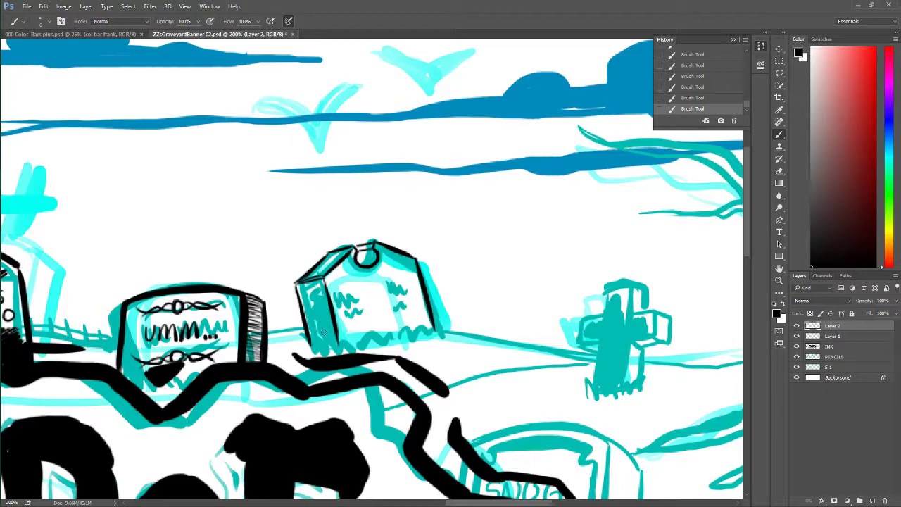
- Draw spiky black grass blades along the base of the peaked tombstone
mouse_move(309, 352)
mouse_down()
mouse_move(331, 358)
mouse_move(330, 346)
mouse_move(340, 357)
mouse_move(377, 340)
mouse_up()
mouse_move(381, 358)
mouse_down()
mouse_move(394, 339)
mouse_move(406, 346)
mouse_move(398, 352)
mouse_move(423, 336)
mouse_move(441, 320)
mouse_up()
drag(442, 343, 445, 317)
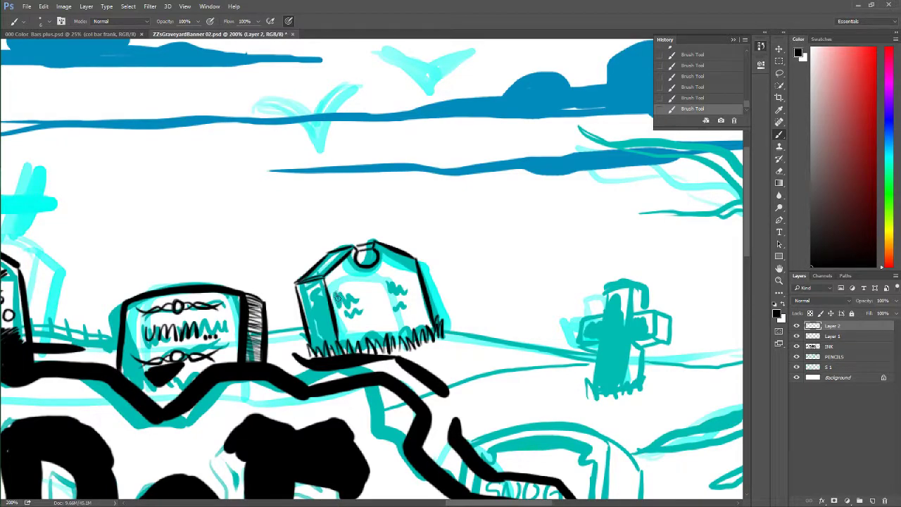
- Hand-letter "FRED WILMA FLINTSTONE" on the peaked tombstone's face and underline the surname
mouse_move(341, 291)
mouse_down()
mouse_move(355, 285)
mouse_move(358, 295)
mouse_up()
drag(386, 281, 409, 283)
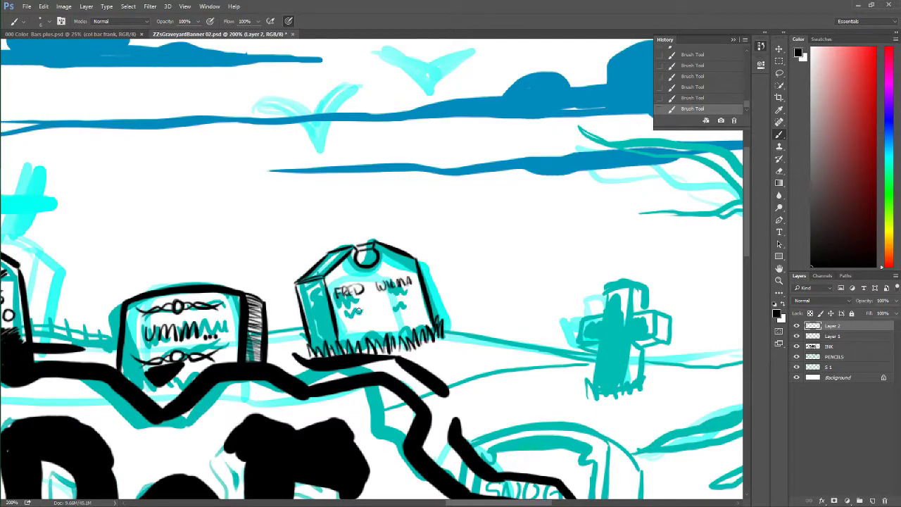
mouse_move(347, 304)
mouse_down()
mouse_move(367, 311)
mouse_move(371, 301)
mouse_move(411, 295)
mouse_up()
drag(344, 323, 415, 305)
- Fill the peaked tombstone's round notch with black and hatch shadows on its side face and lower front
mouse_move(358, 257)
mouse_down()
mouse_move(373, 253)
mouse_move(358, 255)
mouse_move(362, 264)
mouse_move(357, 246)
mouse_up()
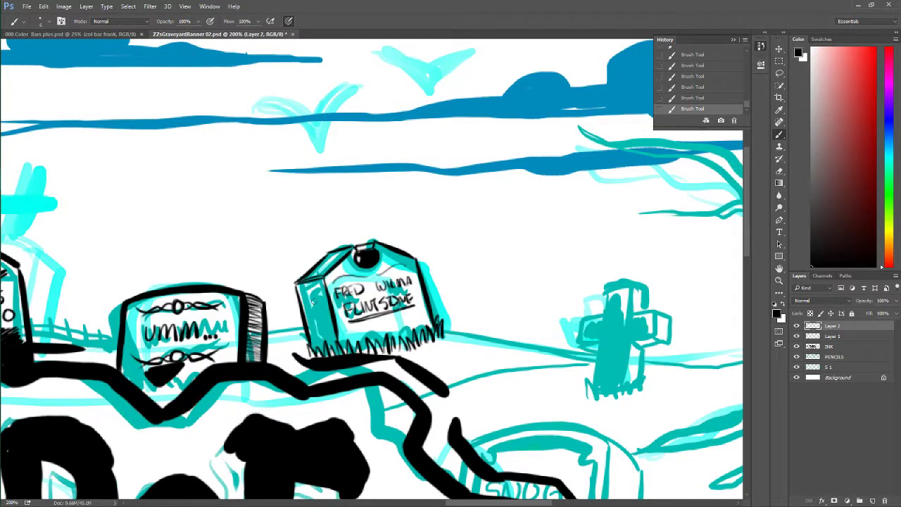
mouse_move(322, 281)
mouse_down()
mouse_move(328, 342)
mouse_move(327, 317)
mouse_move(331, 340)
mouse_move(398, 312)
mouse_move(348, 339)
mouse_move(412, 316)
mouse_move(369, 344)
mouse_move(420, 326)
mouse_move(409, 332)
mouse_up()
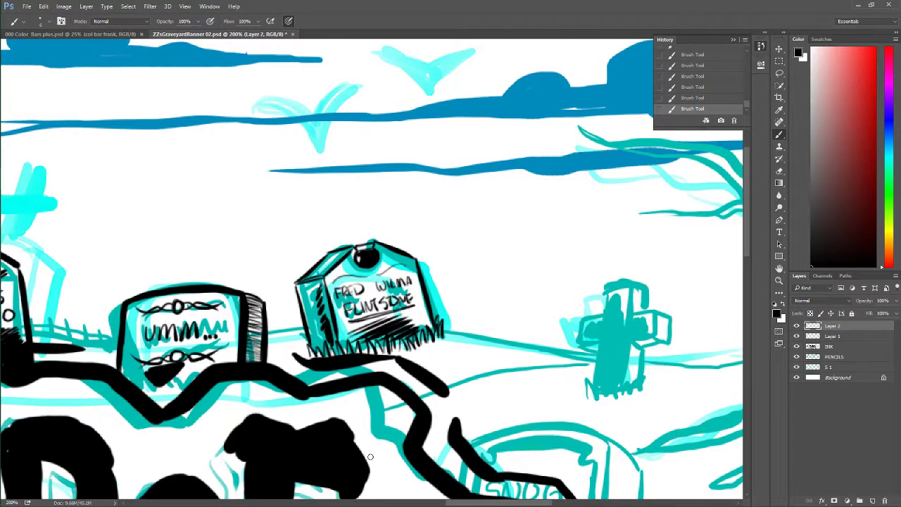
- Ink the three-dimensional outline of the cross grave marker near the tree and add grass blades at its base
drag(481, 504, 492, 495)
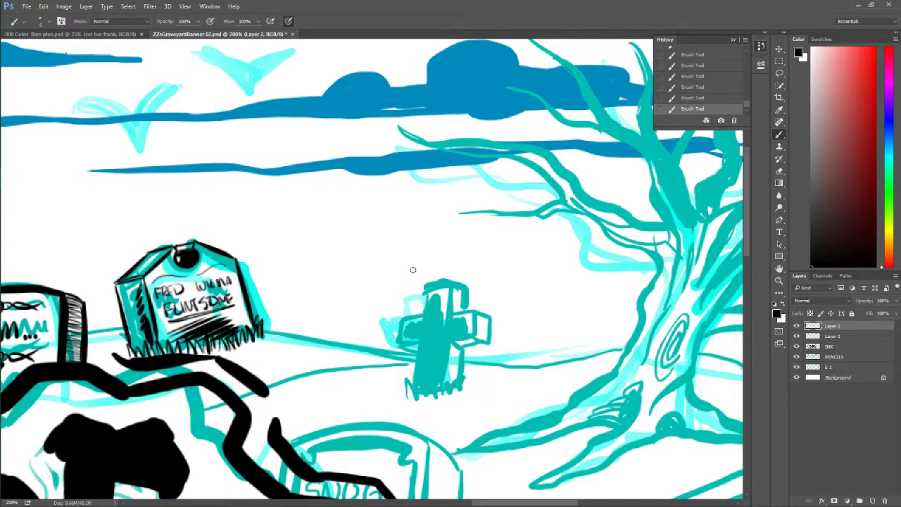
drag(398, 320, 477, 308)
mouse_move(401, 318)
mouse_down()
mouse_move(422, 350)
mouse_move(400, 344)
mouse_move(467, 333)
mouse_move(473, 309)
mouse_move(470, 332)
mouse_move(401, 343)
mouse_move(469, 336)
mouse_move(473, 310)
mouse_move(487, 316)
mouse_move(488, 341)
mouse_move(473, 336)
mouse_move(482, 340)
mouse_move(487, 330)
mouse_move(479, 345)
mouse_move(418, 350)
mouse_up()
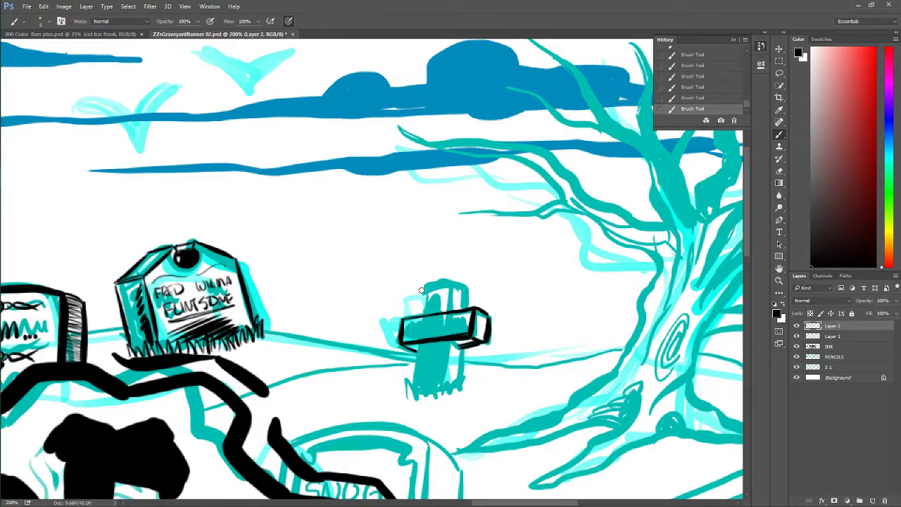
mouse_move(426, 284)
mouse_down()
mouse_move(419, 386)
mouse_move(429, 289)
mouse_move(456, 283)
mouse_move(430, 289)
mouse_move(455, 294)
mouse_move(457, 285)
mouse_move(445, 372)
mouse_move(455, 282)
mouse_move(469, 307)
mouse_up()
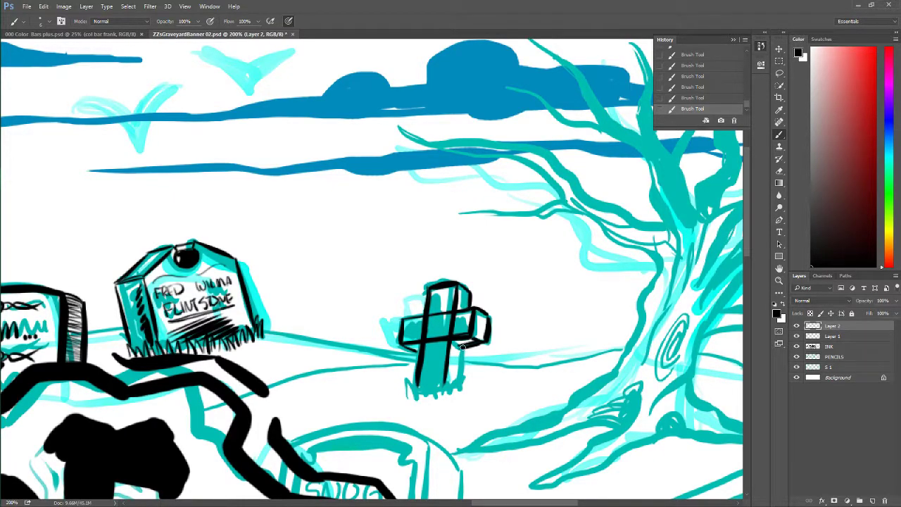
mouse_move(460, 343)
mouse_down()
mouse_move(457, 382)
mouse_move(414, 317)
mouse_move(418, 392)
mouse_move(408, 400)
mouse_move(411, 373)
mouse_move(418, 398)
mouse_move(421, 385)
mouse_move(429, 397)
mouse_move(432, 379)
mouse_move(436, 396)
mouse_move(465, 384)
mouse_up()
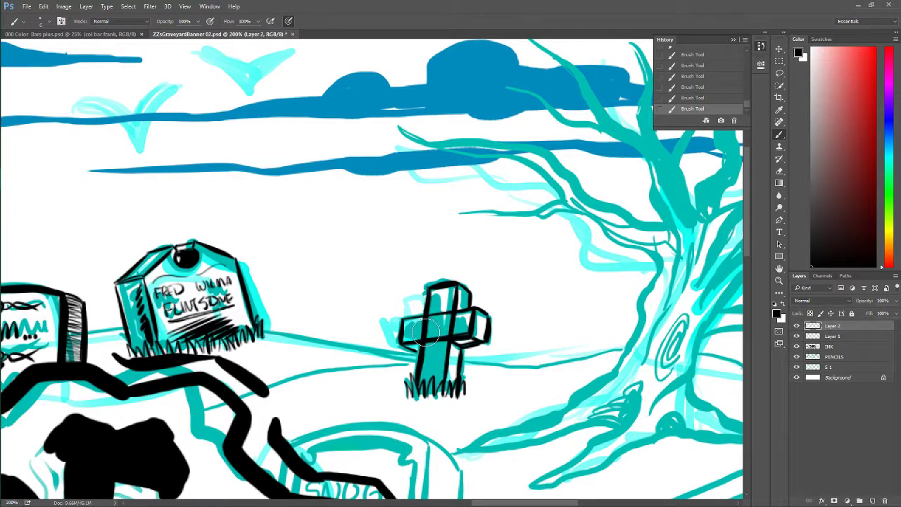
- Erase the overlapping ink lines inside the cross where its upright and crossbar meet, reducing the eraser size for fine cleanup
mouse_move(419, 329)
mouse_down()
mouse_move(416, 336)
mouse_move(432, 324)
mouse_up()
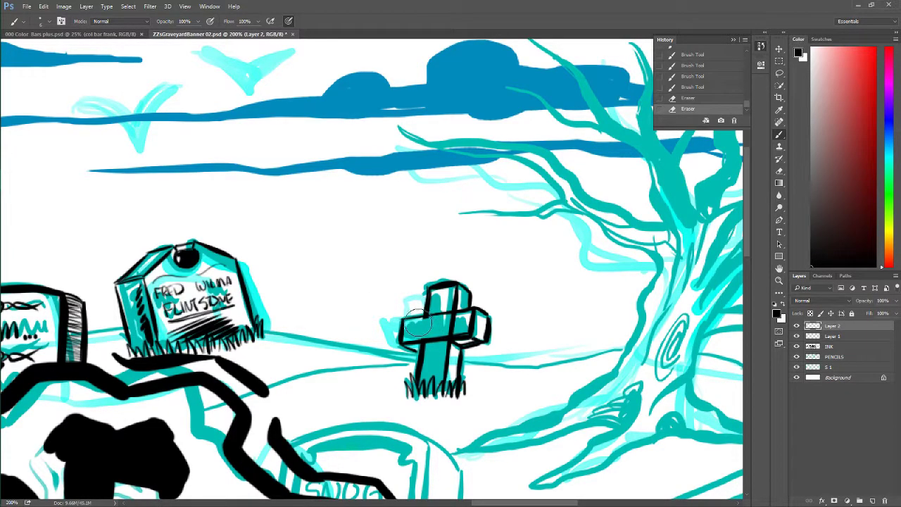
drag(417, 321, 431, 318)
mouse_move(442, 312)
mouse_down()
mouse_move(455, 313)
mouse_move(455, 336)
mouse_up()
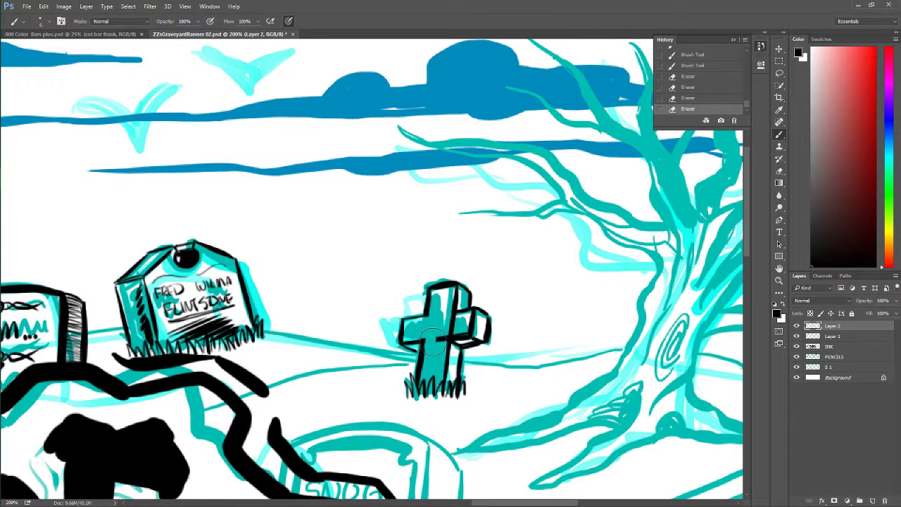
mouse_move(437, 345)
mouse_down()
mouse_move(450, 352)
mouse_move(445, 330)
mouse_up()
drag(447, 322, 462, 326)
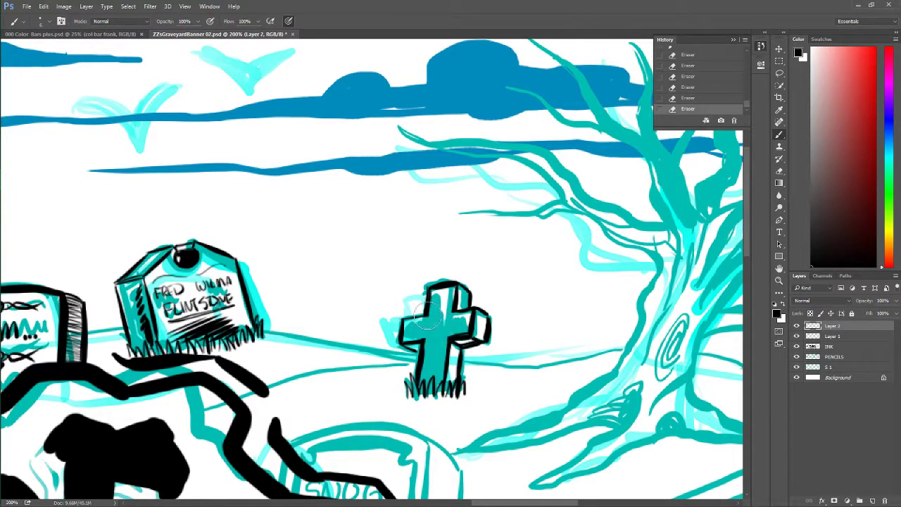
key(bracketleft)
key(bracketleft)
key(bracketleft)
- Add a new layer above Layer 2 and name it TREE
mouse_move(747, 222)
mouse_down()
mouse_move(748, 275)
mouse_move(739, 237)
mouse_up()
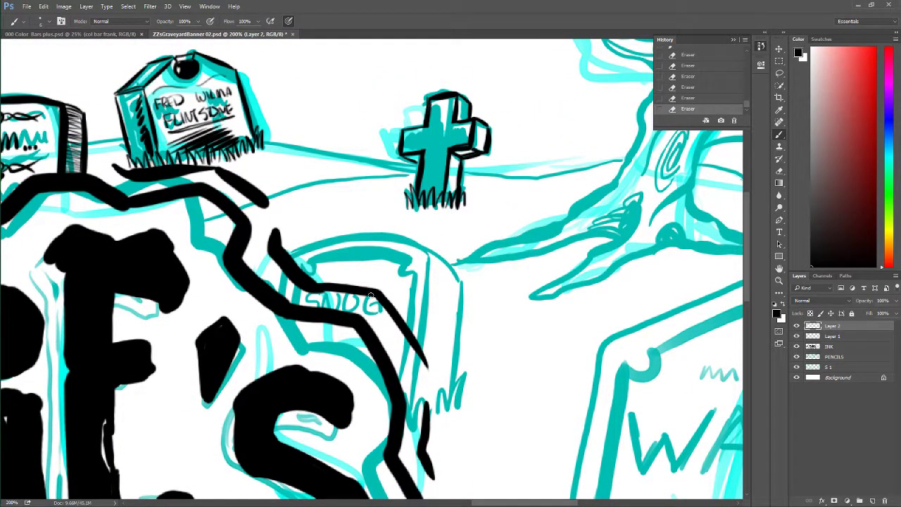
drag(491, 504, 534, 504)
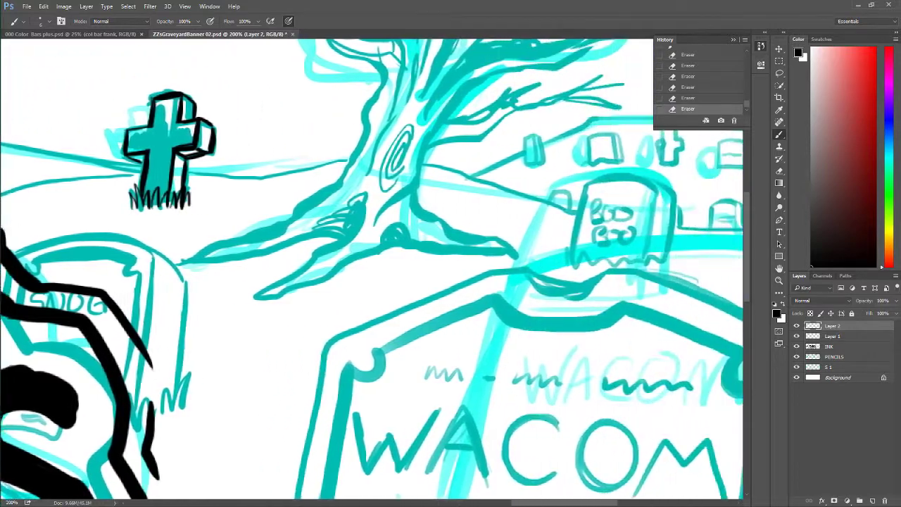
click(873, 500)
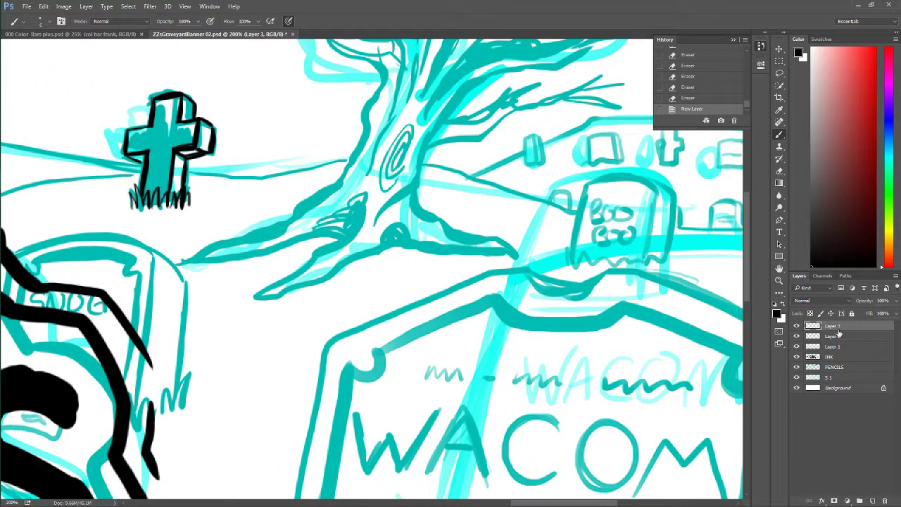
double_click(833, 326)
drag(347, 448, 347, 484)
mouse_move(329, 450)
mouse_down()
mouse_move(366, 449)
mouse_move(367, 480)
mouse_up()
mouse_move(366, 447)
mouse_down()
mouse_move(380, 451)
mouse_move(395, 483)
mouse_up()
mouse_move(387, 451)
mouse_down()
mouse_move(387, 477)
mouse_move(424, 477)
mouse_up()
drag(387, 452, 415, 451)
mouse_move(388, 465)
mouse_down()
mouse_move(449, 452)
mouse_move(428, 476)
mouse_up()
mouse_move(428, 476)
mouse_down()
mouse_move(453, 476)
mouse_move(445, 466)
mouse_up()
click(120, 423)
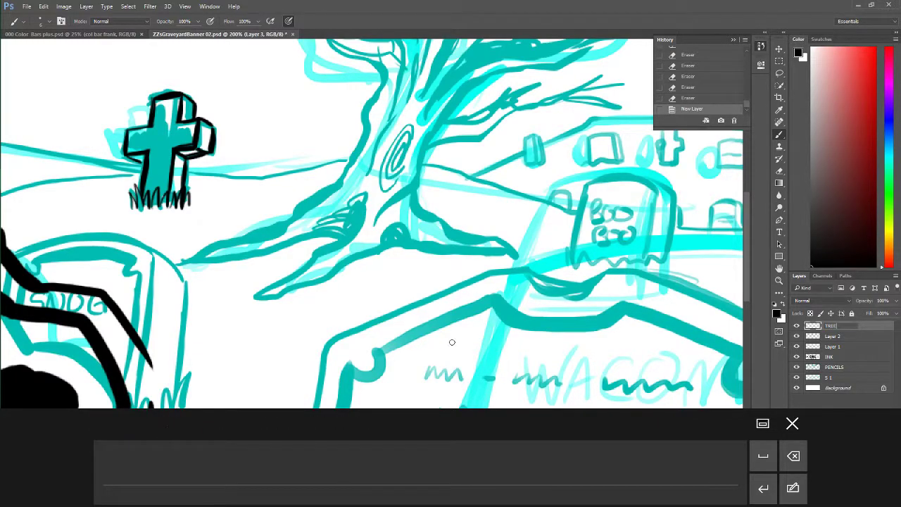
click(873, 331)
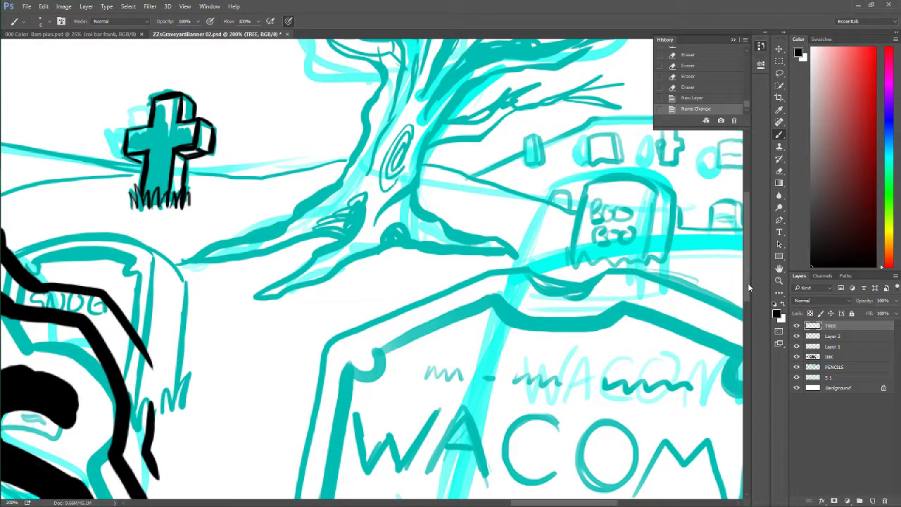
- Ink the left contour of the tree from its root up the trunk, and outline and fill the knothole in black
drag(747, 282, 745, 236)
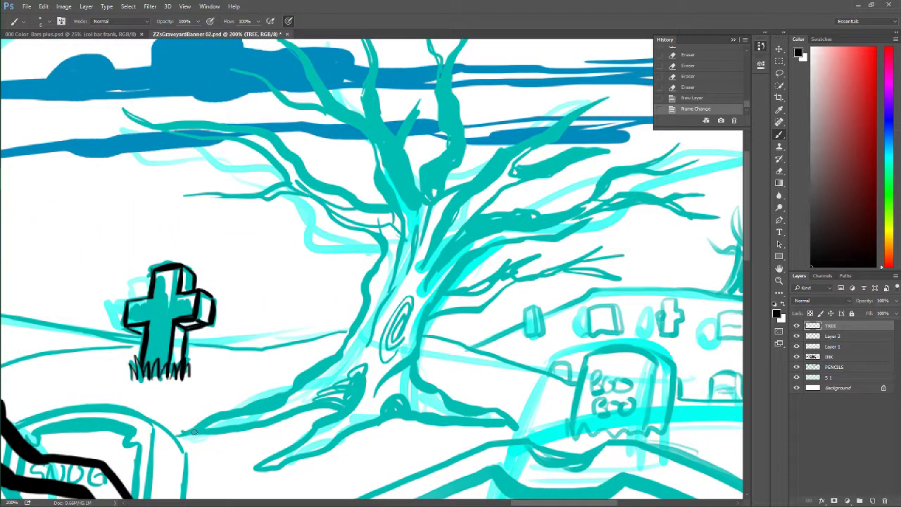
mouse_move(207, 424)
mouse_down()
mouse_move(260, 410)
mouse_move(352, 350)
mouse_move(333, 356)
mouse_move(384, 251)
mouse_move(381, 271)
mouse_move(379, 239)
mouse_move(322, 203)
mouse_up()
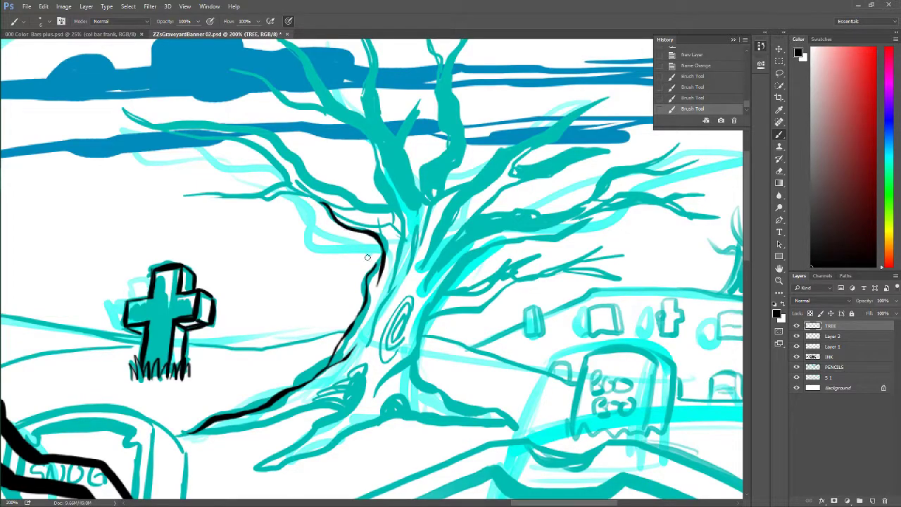
drag(376, 242, 370, 272)
mouse_move(377, 240)
mouse_down()
mouse_move(357, 329)
mouse_move(368, 340)
mouse_move(402, 277)
mouse_up()
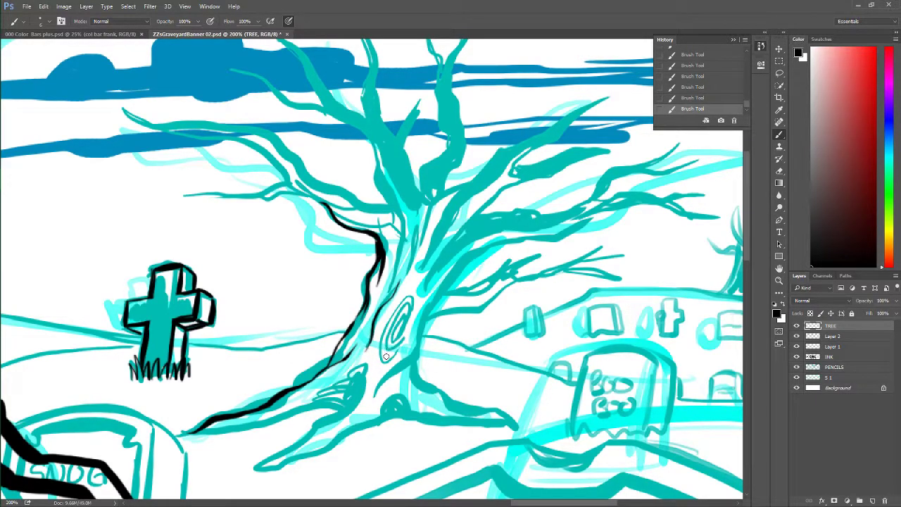
mouse_move(376, 373)
mouse_down()
mouse_move(406, 335)
mouse_move(417, 288)
mouse_move(393, 312)
mouse_move(389, 339)
mouse_move(411, 300)
mouse_move(391, 331)
mouse_move(407, 304)
mouse_move(395, 322)
mouse_up()
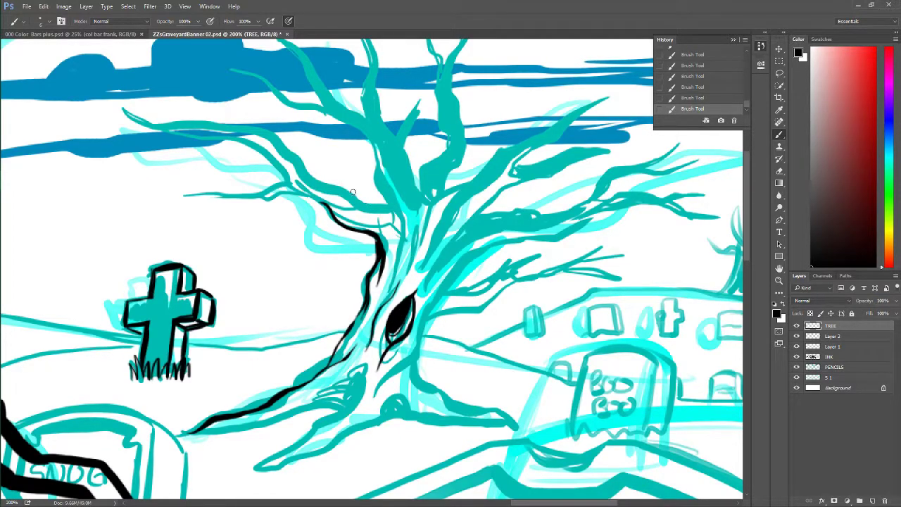
- Ink the tree's left branches with their forked twigs, the central fork of the trunk and the upper right forked branch
mouse_move(325, 205)
mouse_down()
mouse_move(171, 191)
mouse_move(262, 199)
mouse_move(250, 196)
mouse_move(298, 190)
mouse_move(176, 81)
mouse_move(301, 169)
mouse_up()
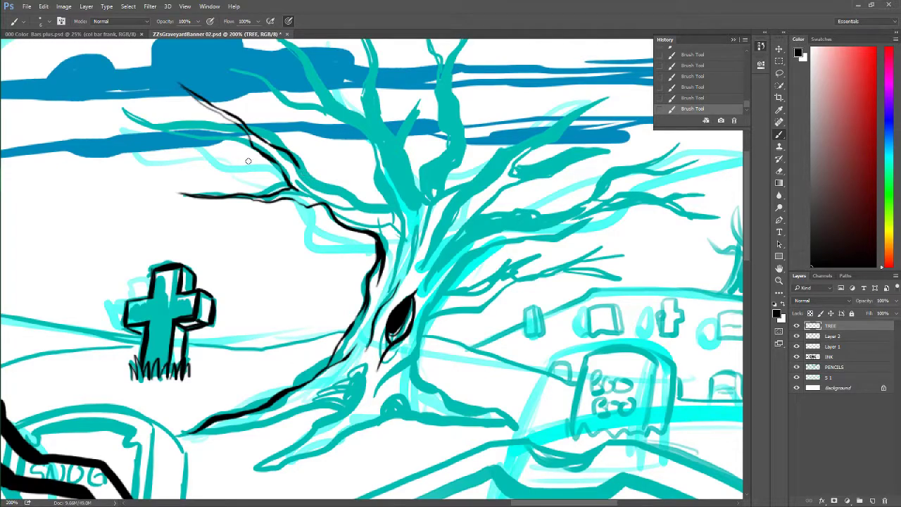
mouse_move(271, 159)
mouse_down()
mouse_move(205, 147)
mouse_move(258, 153)
mouse_move(284, 184)
mouse_move(307, 176)
mouse_move(330, 191)
mouse_up()
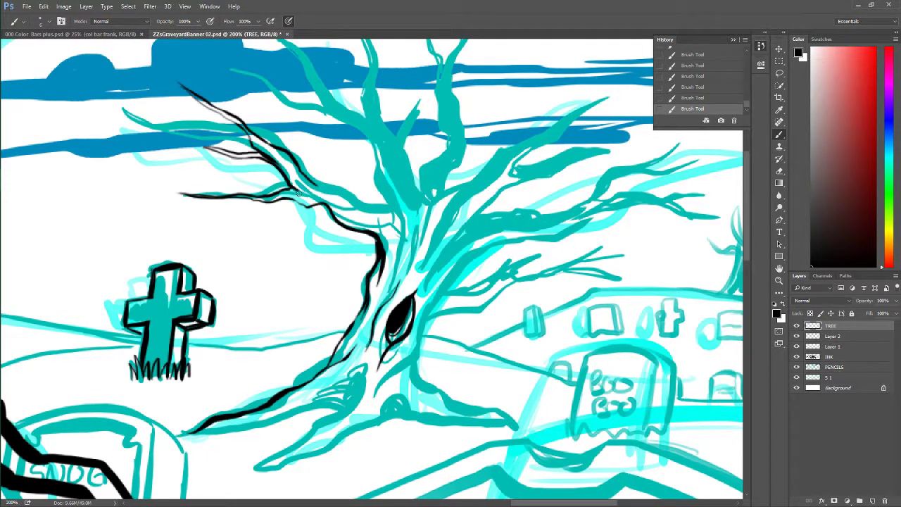
mouse_move(300, 196)
mouse_down()
mouse_move(319, 181)
mouse_move(346, 200)
mouse_move(389, 209)
mouse_up()
mouse_move(392, 260)
mouse_down()
mouse_move(394, 220)
mouse_move(366, 139)
mouse_move(421, 202)
mouse_move(405, 267)
mouse_move(423, 212)
mouse_move(431, 245)
mouse_move(419, 274)
mouse_move(456, 207)
mouse_move(458, 183)
mouse_move(502, 147)
mouse_move(630, 78)
mouse_move(552, 157)
mouse_move(621, 143)
mouse_move(508, 188)
mouse_move(426, 279)
mouse_up()
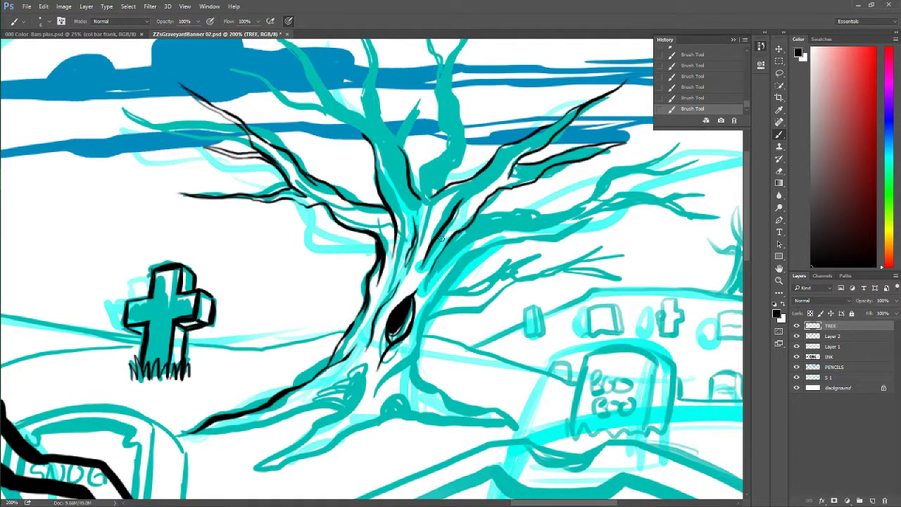
- Ink the trunk's right contour beside the knothole and the long right-hand branches with their forked tips
mouse_move(373, 400)
mouse_down()
mouse_move(425, 342)
mouse_move(421, 351)
mouse_move(439, 286)
mouse_up()
mouse_move(426, 323)
mouse_down()
mouse_move(470, 254)
mouse_move(564, 234)
mouse_up()
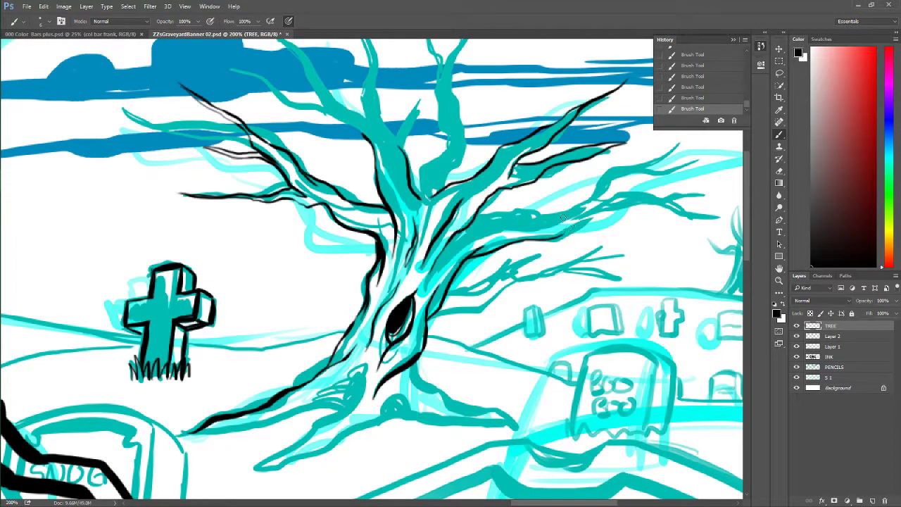
mouse_move(482, 217)
mouse_down()
mouse_move(564, 213)
mouse_move(537, 220)
mouse_move(536, 212)
mouse_move(582, 207)
mouse_move(575, 216)
mouse_move(560, 214)
mouse_move(586, 202)
mouse_move(611, 171)
mouse_move(674, 141)
mouse_move(663, 145)
mouse_move(630, 167)
mouse_move(634, 174)
mouse_move(695, 159)
mouse_move(636, 176)
mouse_move(608, 171)
mouse_move(581, 213)
mouse_up()
mouse_move(614, 171)
mouse_down()
mouse_move(569, 211)
mouse_move(541, 214)
mouse_up()
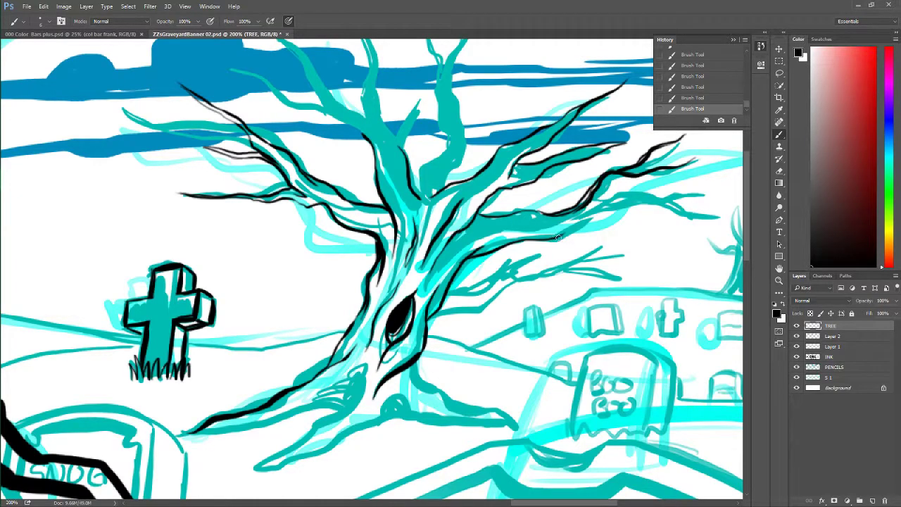
mouse_move(671, 208)
mouse_down()
mouse_move(715, 218)
mouse_move(657, 198)
mouse_move(709, 187)
mouse_move(563, 203)
mouse_up()
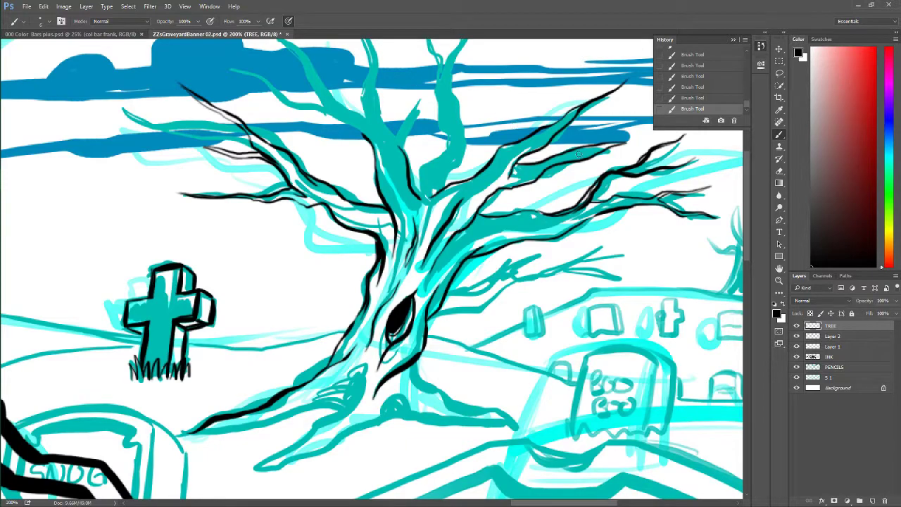
- Ink the tree's upper left branches reaching into the clouds, adding thin forked twigs at their ends
scroll(745, 231, up, 3)
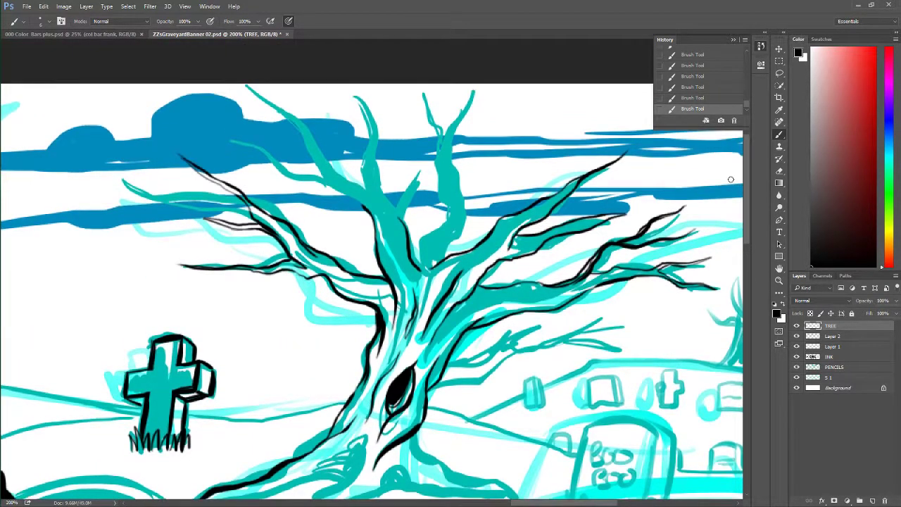
mouse_move(238, 142)
mouse_down()
mouse_move(282, 177)
mouse_move(360, 205)
mouse_up()
drag(276, 173, 344, 197)
mouse_move(225, 138)
mouse_down()
mouse_move(332, 188)
mouse_move(302, 145)
mouse_up()
mouse_move(266, 121)
mouse_down()
mouse_move(224, 97)
mouse_move(287, 131)
mouse_up()
mouse_move(223, 96)
mouse_down()
mouse_move(289, 125)
mouse_move(282, 91)
mouse_move(312, 141)
mouse_move(385, 204)
mouse_up()
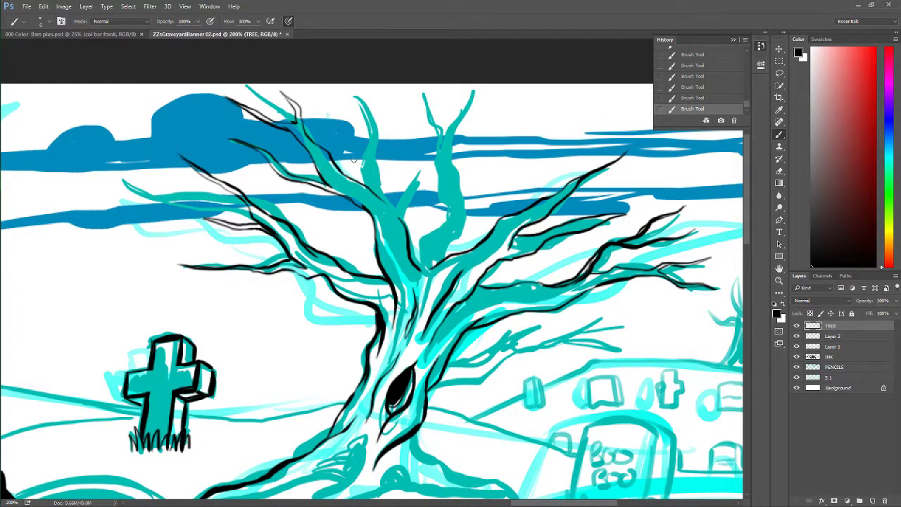
- Ink the upright branches at the tree's crown with forked tips, and add thin twigs in the gap on the crown's left side
mouse_move(367, 188)
mouse_down()
mouse_move(366, 129)
mouse_move(342, 90)
mouse_move(379, 129)
mouse_move(412, 93)
mouse_move(383, 121)
mouse_up()
mouse_move(372, 143)
mouse_down()
mouse_move(371, 163)
mouse_move(407, 215)
mouse_move(409, 183)
mouse_move(420, 176)
mouse_move(406, 224)
mouse_up()
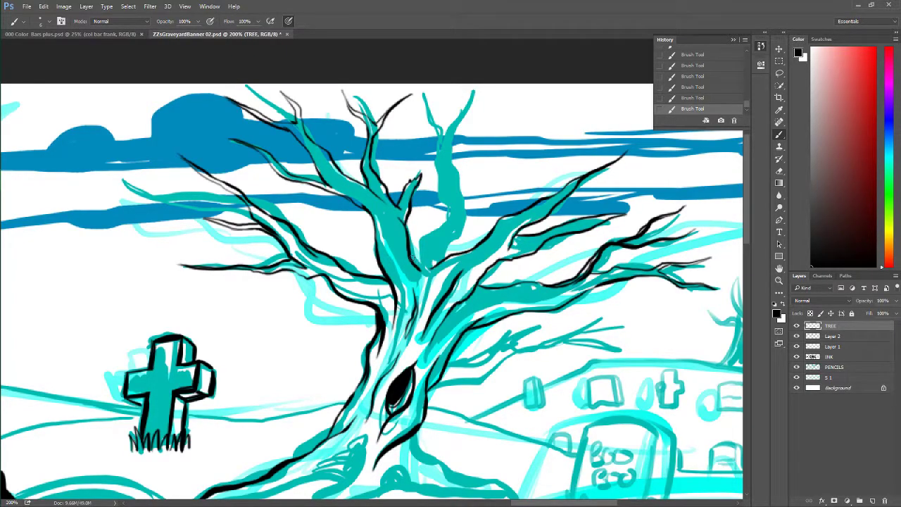
mouse_move(411, 263)
mouse_down()
mouse_move(445, 200)
mouse_move(423, 95)
mouse_up()
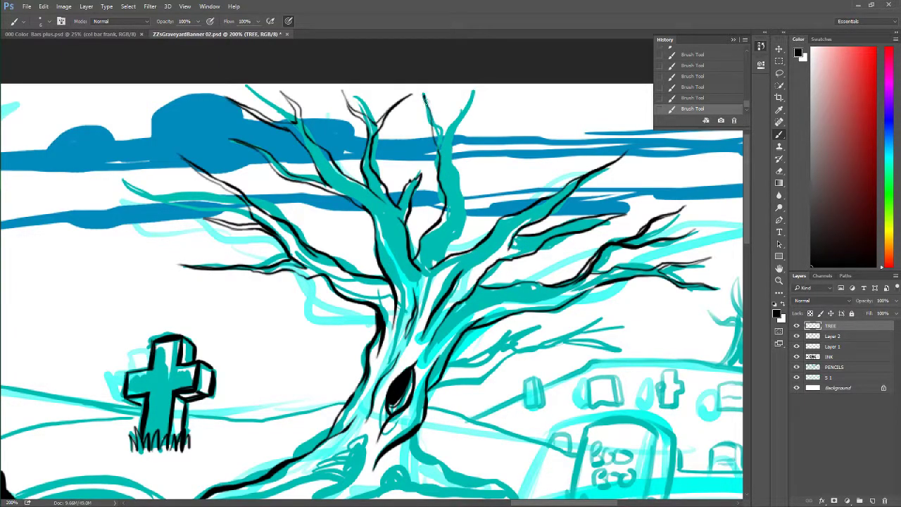
mouse_move(435, 127)
mouse_down()
mouse_move(446, 150)
mouse_move(455, 141)
mouse_up()
mouse_move(449, 174)
mouse_down()
mouse_move(462, 100)
mouse_move(459, 121)
mouse_move(483, 124)
mouse_move(549, 108)
mouse_move(459, 143)
mouse_up()
mouse_move(447, 175)
mouse_down()
mouse_move(454, 155)
mouse_move(467, 212)
mouse_move(446, 258)
mouse_up()
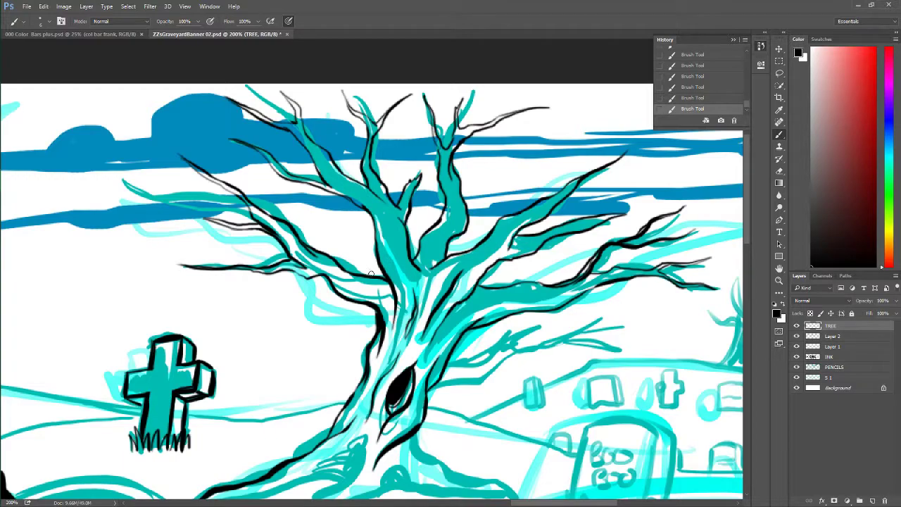
mouse_move(374, 279)
mouse_down()
mouse_move(305, 215)
mouse_move(332, 240)
mouse_move(351, 242)
mouse_move(341, 214)
mouse_move(377, 256)
mouse_up()
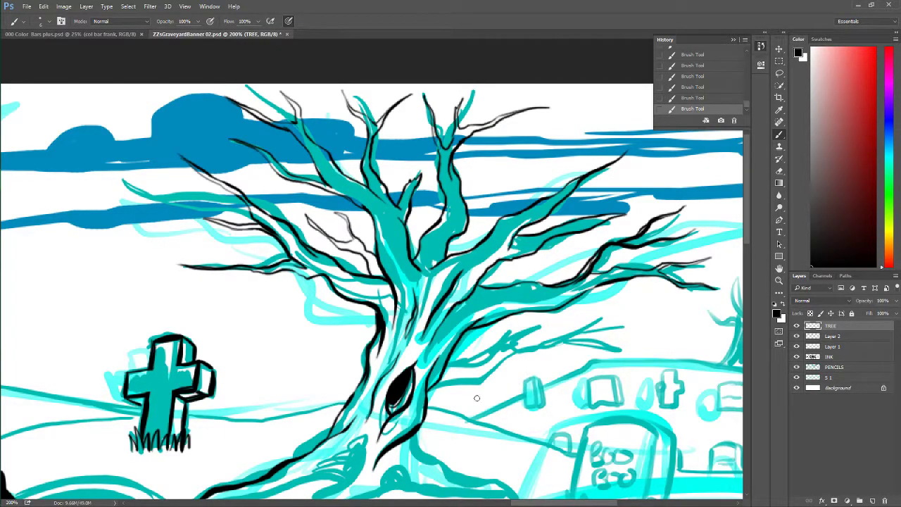
- Ink the tree's lowest right branch and the thin forked twigs at its end
drag(425, 400, 553, 348)
mouse_move(447, 360)
mouse_down()
mouse_move(517, 349)
mouse_move(535, 327)
mouse_move(581, 312)
mouse_move(535, 336)
mouse_move(563, 334)
mouse_move(544, 350)
mouse_move(597, 342)
mouse_up()
mouse_move(542, 341)
mouse_down()
mouse_move(621, 315)
mouse_move(591, 331)
mouse_move(649, 350)
mouse_move(563, 350)
mouse_move(536, 339)
mouse_move(585, 329)
mouse_up()
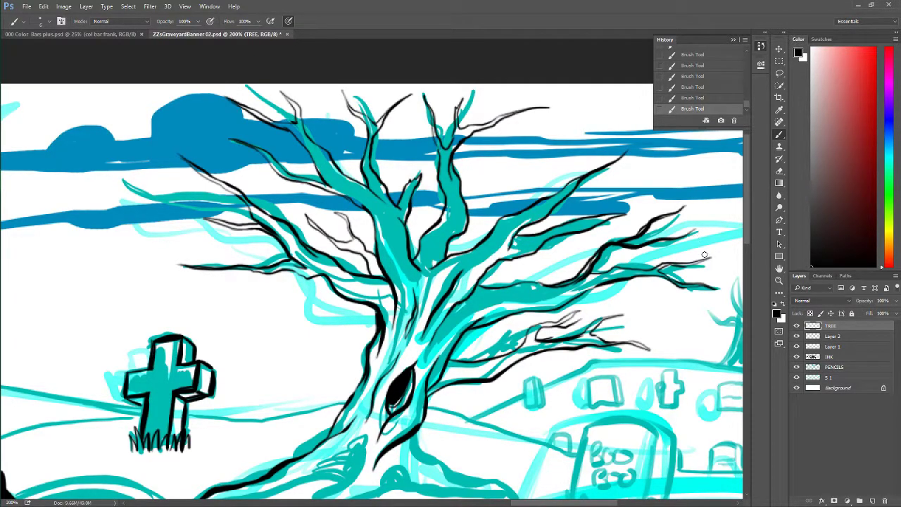
- Ink the lower edge of the left root and the front root's outline, with grass tufts along its base
drag(747, 220, 747, 255)
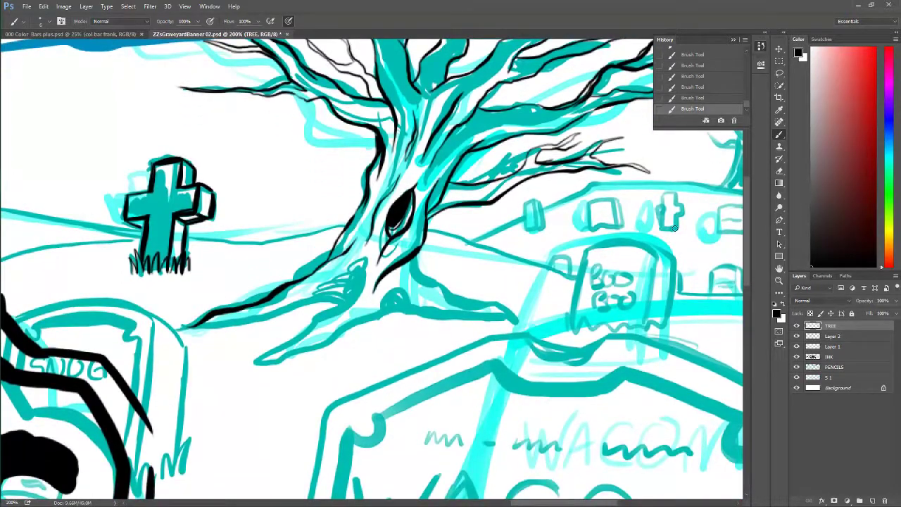
drag(199, 324, 350, 301)
mouse_move(360, 262)
mouse_down()
mouse_move(353, 295)
mouse_move(335, 312)
mouse_move(249, 365)
mouse_move(304, 351)
mouse_move(337, 334)
mouse_move(345, 318)
mouse_move(366, 322)
mouse_move(387, 307)
mouse_up()
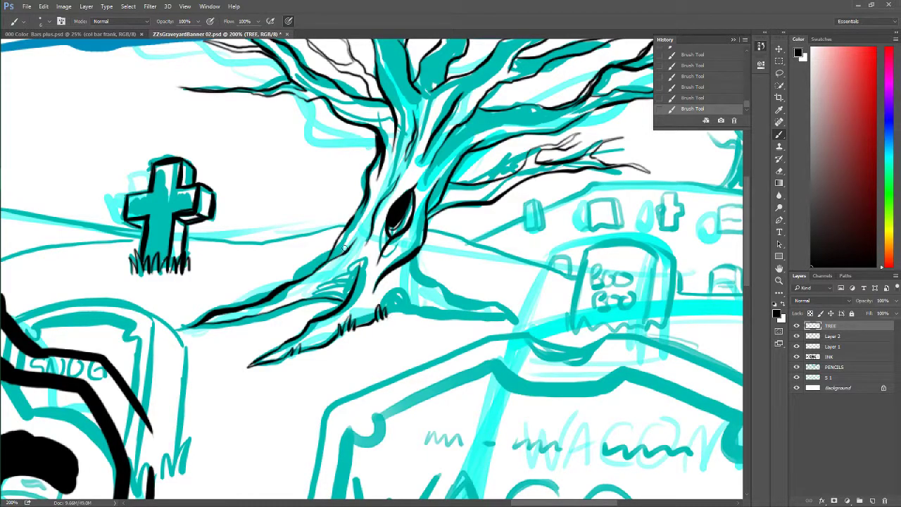
- Erase part of the left root's lower line, ink grass blades there, and shade the hollow between the two roots with black hatching
key(bracketright)
key(bracketright)
key(bracketright)
key(bracketright)
key(e)
drag(291, 307, 275, 305)
key(bracketleft)
key(bracketleft)
key(bracketleft)
key(bracketleft)
mouse_move(284, 303)
mouse_down()
mouse_move(324, 276)
mouse_move(330, 290)
mouse_move(313, 297)
mouse_move(342, 289)
mouse_move(330, 282)
mouse_move(349, 273)
mouse_move(323, 298)
mouse_move(352, 285)
mouse_move(327, 299)
mouse_up()
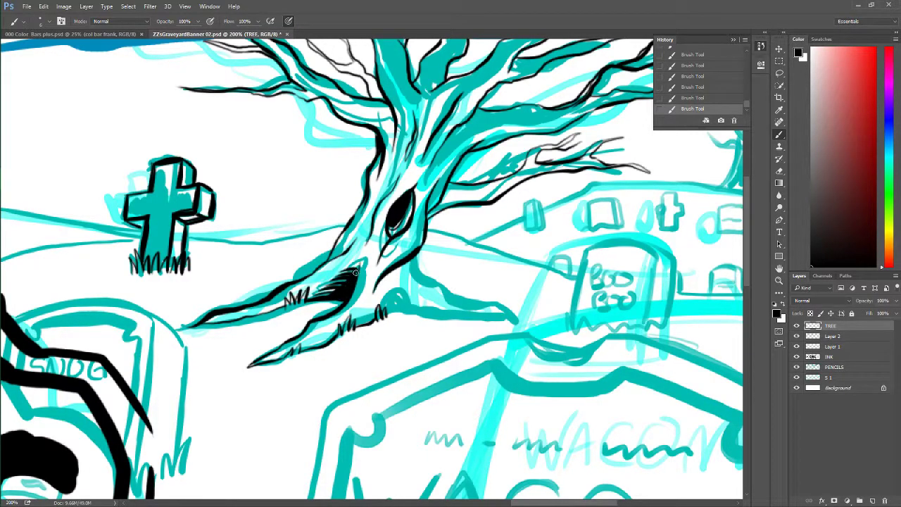
mouse_move(347, 266)
mouse_down()
mouse_move(358, 271)
mouse_move(345, 273)
mouse_move(349, 294)
mouse_up()
- Ink the right root with grass tufts, shade the hollow beneath it in black, and add grass at the left root's tip
drag(185, 328, 186, 321)
mouse_move(384, 303)
mouse_down()
mouse_move(408, 284)
mouse_move(399, 310)
mouse_move(505, 320)
mouse_up()
mouse_move(415, 252)
mouse_down()
mouse_move(402, 278)
mouse_move(415, 260)
mouse_move(413, 271)
mouse_move(452, 290)
mouse_up()
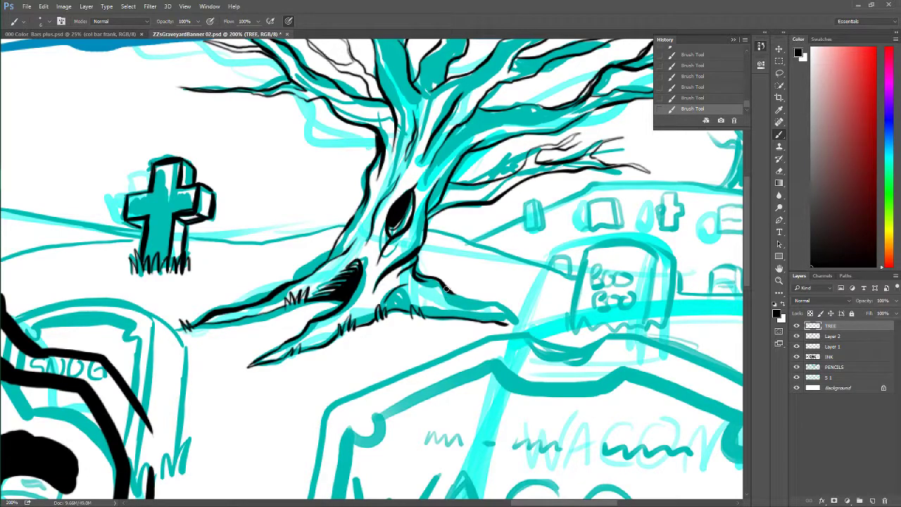
drag(445, 288, 486, 314)
mouse_move(448, 290)
mouse_down()
mouse_move(531, 324)
mouse_move(496, 324)
mouse_up()
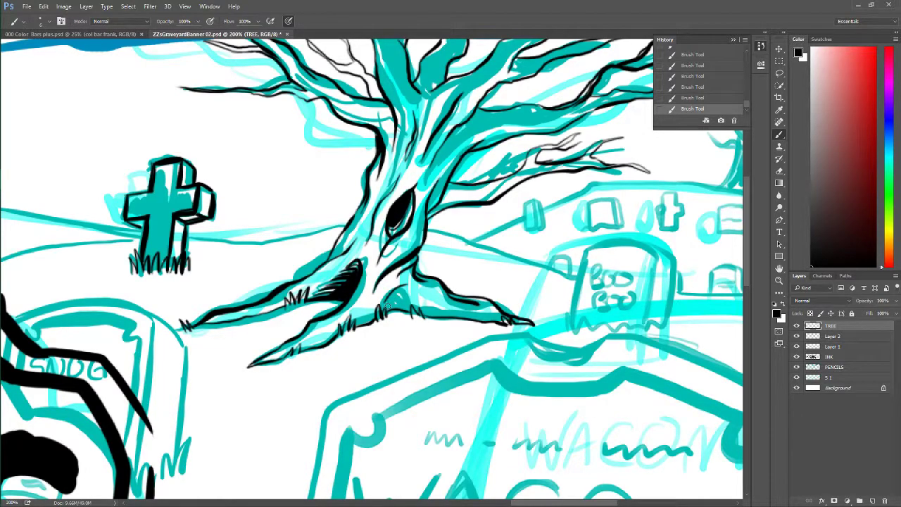
mouse_move(386, 305)
mouse_down()
mouse_move(405, 290)
mouse_move(387, 305)
mouse_move(409, 296)
mouse_move(396, 309)
mouse_move(407, 304)
mouse_move(410, 314)
mouse_move(390, 310)
mouse_move(418, 307)
mouse_move(408, 301)
mouse_move(418, 299)
mouse_move(434, 317)
mouse_move(496, 320)
mouse_up()
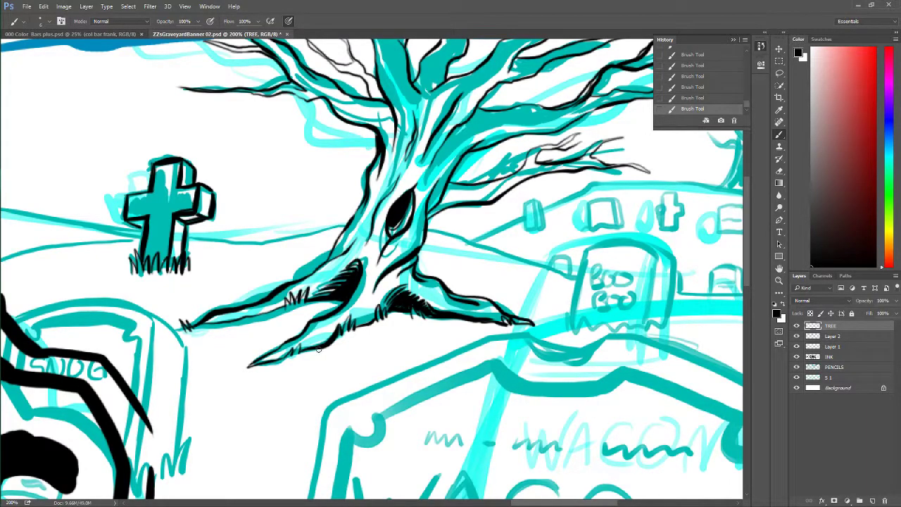
- Thicken the ink along the front root's lower edge and the trunk's left contour
drag(331, 334, 299, 353)
drag(246, 369, 292, 345)
drag(354, 327, 367, 324)
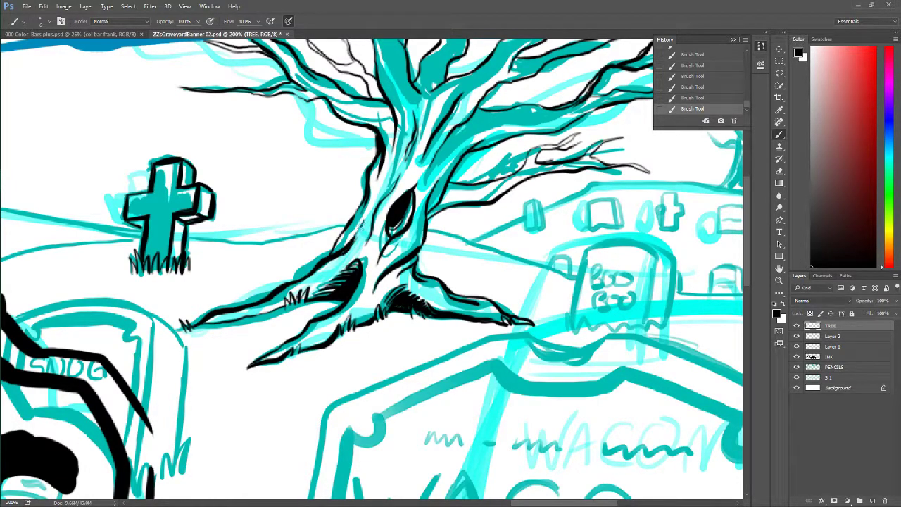
mouse_move(327, 257)
mouse_down()
mouse_move(367, 184)
mouse_move(364, 198)
mouse_move(376, 142)
mouse_move(364, 117)
mouse_up()
drag(368, 166, 376, 129)
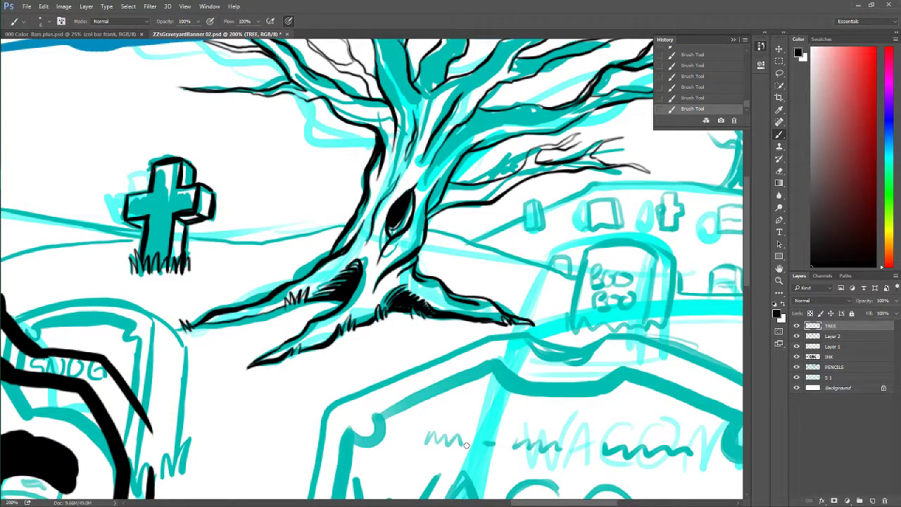
- Ink the outline of the BOO BOO tombstone with its notched top, and fill its right side face in black
drag(535, 505, 549, 491)
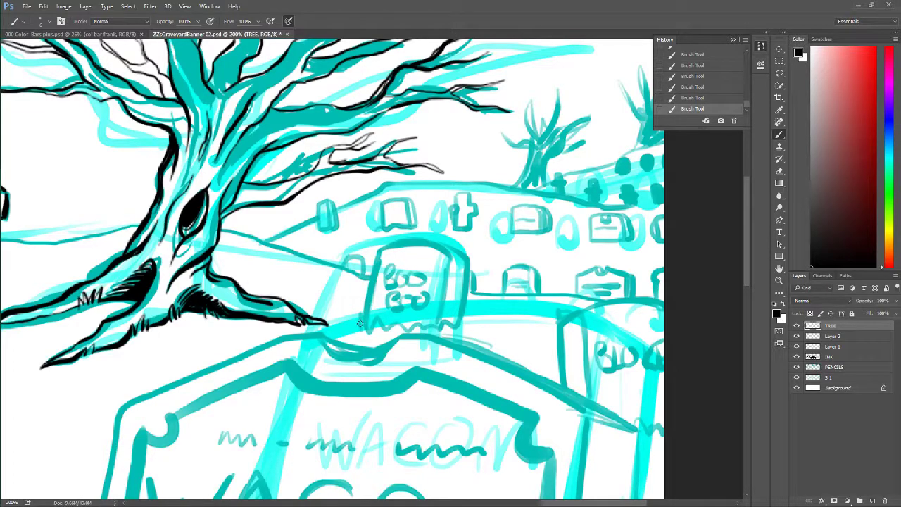
mouse_move(361, 326)
mouse_down()
mouse_move(377, 252)
mouse_move(394, 263)
mouse_move(376, 252)
mouse_move(396, 239)
mouse_move(408, 248)
mouse_move(441, 247)
mouse_move(430, 250)
mouse_move(432, 238)
mouse_move(460, 259)
mouse_move(440, 325)
mouse_up()
drag(455, 266, 439, 323)
drag(458, 253, 446, 325)
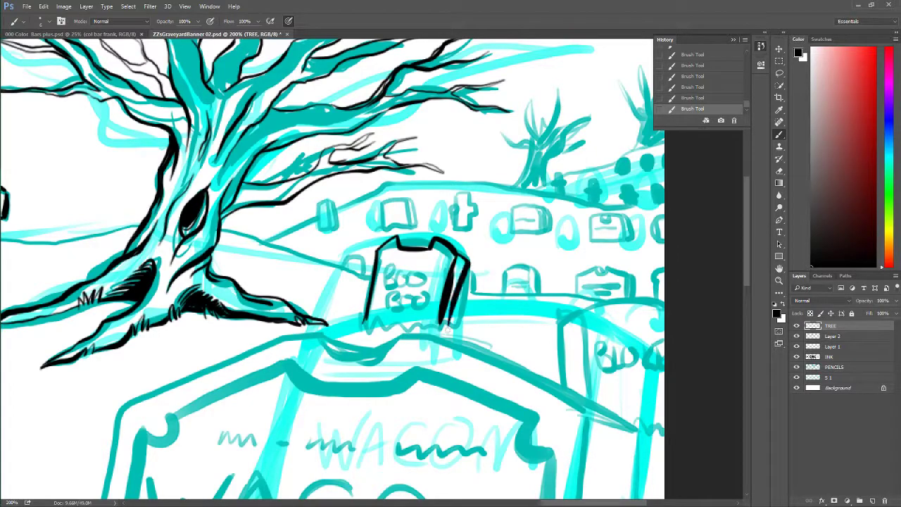
drag(463, 263, 447, 318)
drag(396, 237, 416, 242)
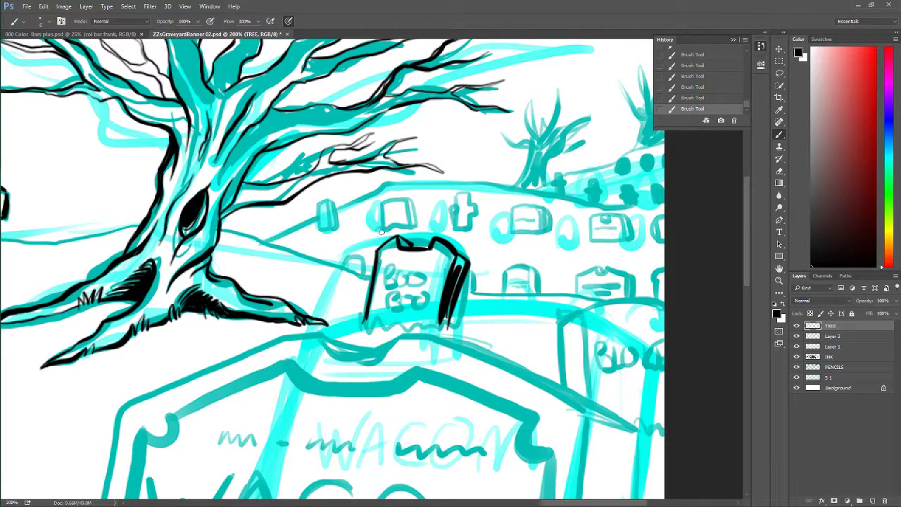
- Ink the lettering BOO BOO on the tombstone and add grass blades along its base
mouse_move(389, 265)
mouse_down()
mouse_move(387, 284)
mouse_move(399, 273)
mouse_move(389, 286)
mouse_move(409, 267)
mouse_move(423, 268)
mouse_move(387, 297)
mouse_move(398, 296)
mouse_move(394, 310)
mouse_up()
mouse_move(411, 289)
mouse_down()
mouse_move(403, 300)
mouse_move(421, 293)
mouse_up()
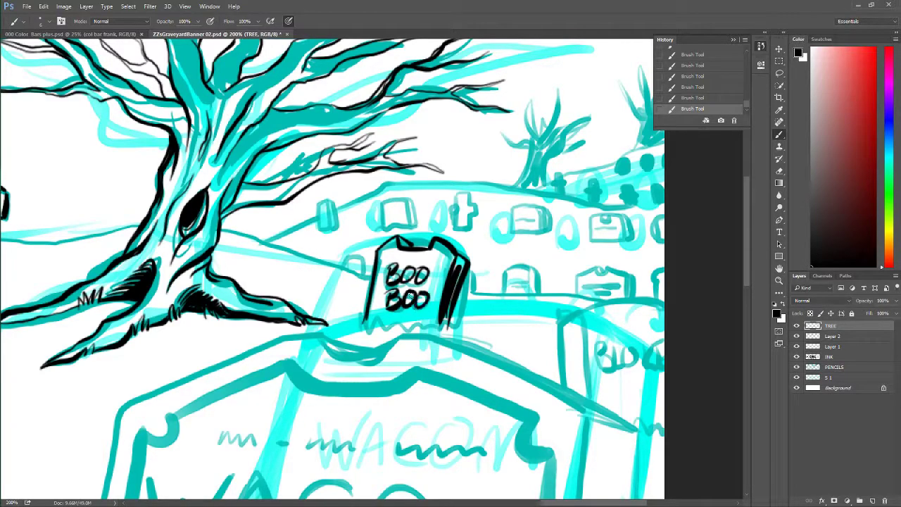
mouse_move(358, 321)
mouse_down()
mouse_move(451, 332)
mouse_move(453, 318)
mouse_up()
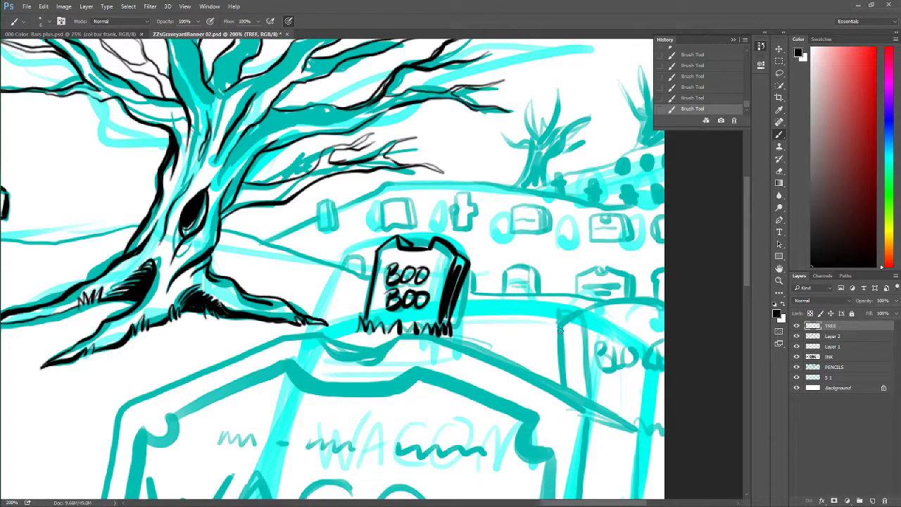
- Ink the tombstone at the canvas's right edge, outlining its side face, inner edge line and notched top
mouse_move(554, 323)
mouse_down()
mouse_move(578, 310)
mouse_move(563, 387)
mouse_up()
drag(576, 310, 586, 400)
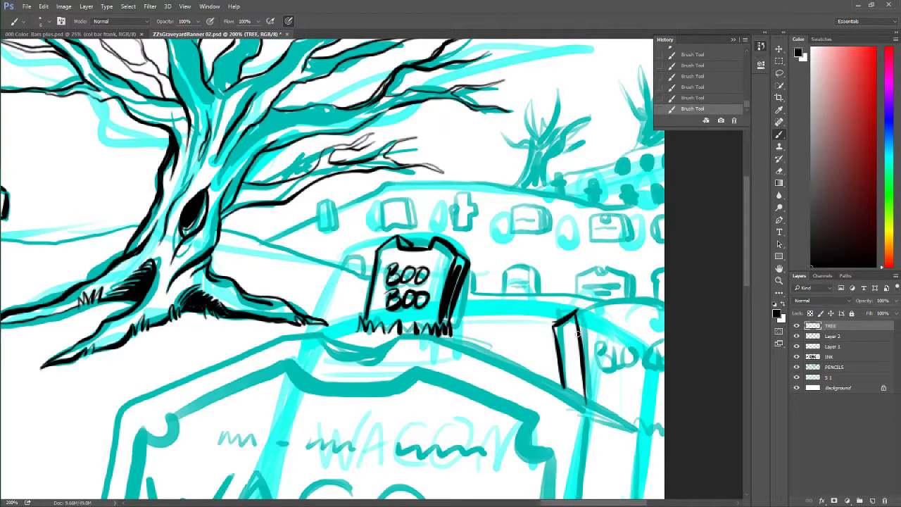
mouse_move(576, 309)
mouse_down()
mouse_move(608, 286)
mouse_move(613, 306)
mouse_move(643, 304)
mouse_move(636, 287)
mouse_move(680, 297)
mouse_move(613, 291)
mouse_move(637, 285)
mouse_move(618, 295)
mouse_move(629, 302)
mouse_move(636, 294)
mouse_move(635, 302)
mouse_move(617, 300)
mouse_move(675, 315)
mouse_move(586, 324)
mouse_move(590, 372)
mouse_up()
drag(587, 325, 595, 404)
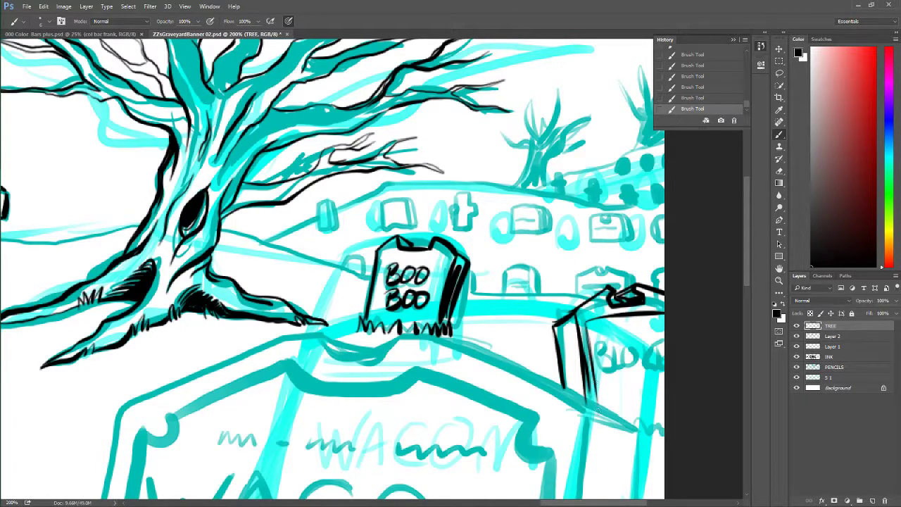
- Ink the lettering SOME BLOKE on the face of the tombstone at the canvas's right edge
mouse_move(604, 324)
mouse_down()
mouse_move(597, 341)
mouse_move(623, 325)
mouse_up()
mouse_move(630, 341)
mouse_down()
mouse_move(642, 323)
mouse_move(657, 338)
mouse_up()
mouse_move(657, 338)
mouse_down()
mouse_move(668, 337)
mouse_move(665, 329)
mouse_up()
drag(656, 321, 668, 320)
mouse_move(599, 355)
mouse_down()
mouse_move(600, 376)
mouse_move(600, 363)
mouse_move(601, 375)
mouse_move(624, 372)
mouse_move(637, 357)
mouse_move(642, 375)
mouse_move(644, 360)
mouse_up()
drag(643, 361, 655, 373)
mouse_move(655, 373)
mouse_down()
mouse_move(668, 374)
mouse_move(666, 361)
mouse_up()
drag(656, 350, 669, 348)
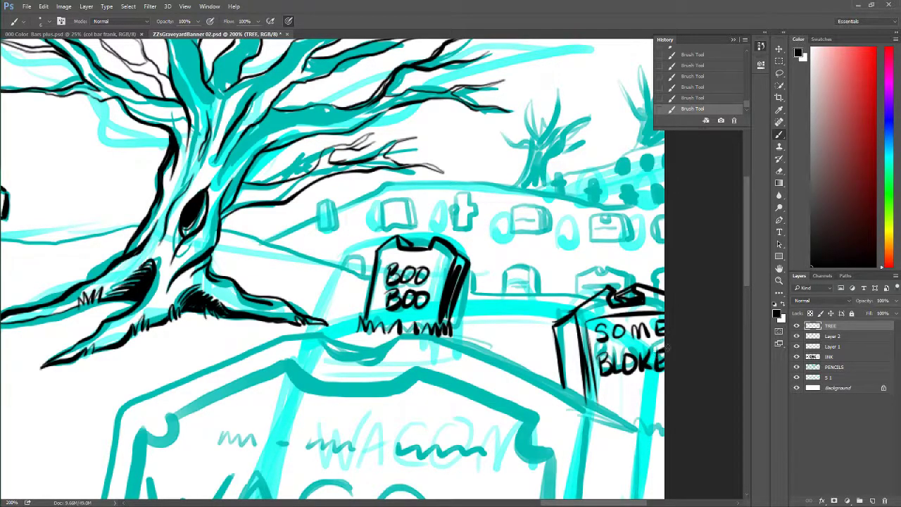